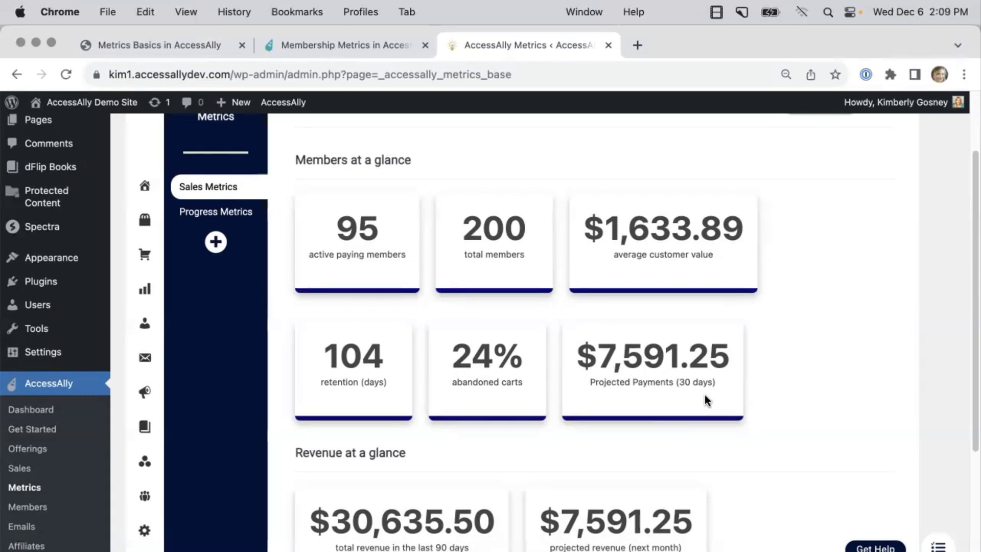
# Review the member and revenue cards in Sales Metrics, and examine the Dashboard Page Visits card in Progress Metrics.
pyautogui.scroll(-5, 752, 411)
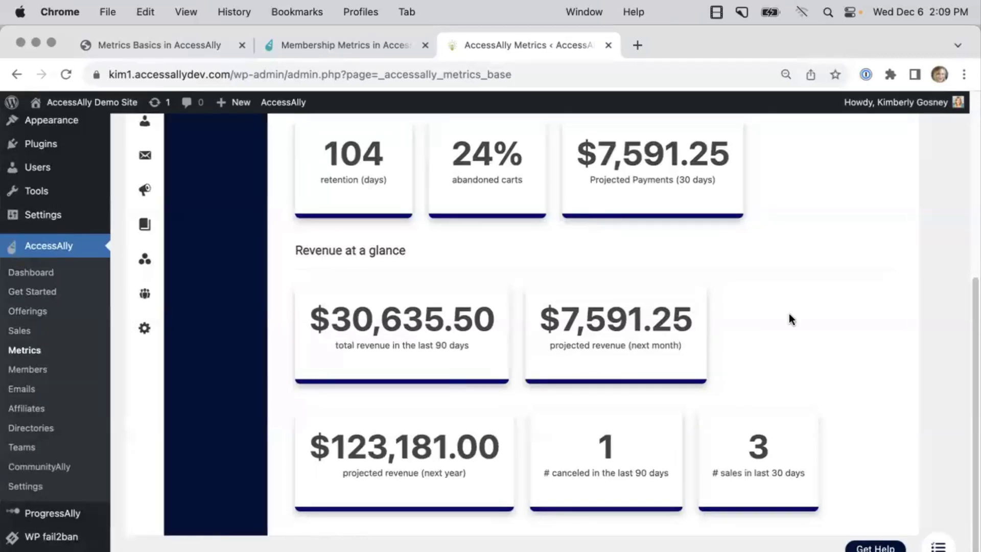
pyautogui.scroll(1, 818, 310)
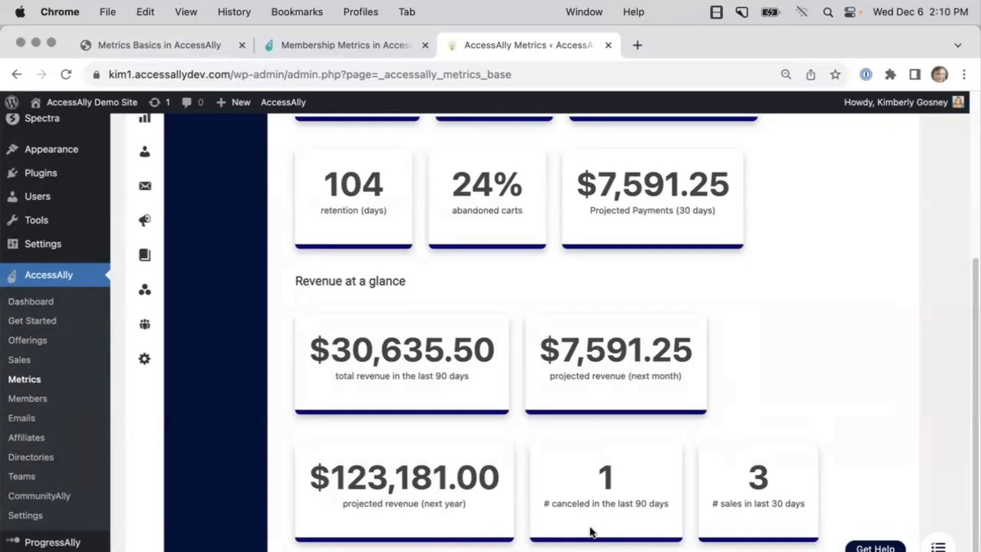
pyautogui.scroll(-1, 590, 532)
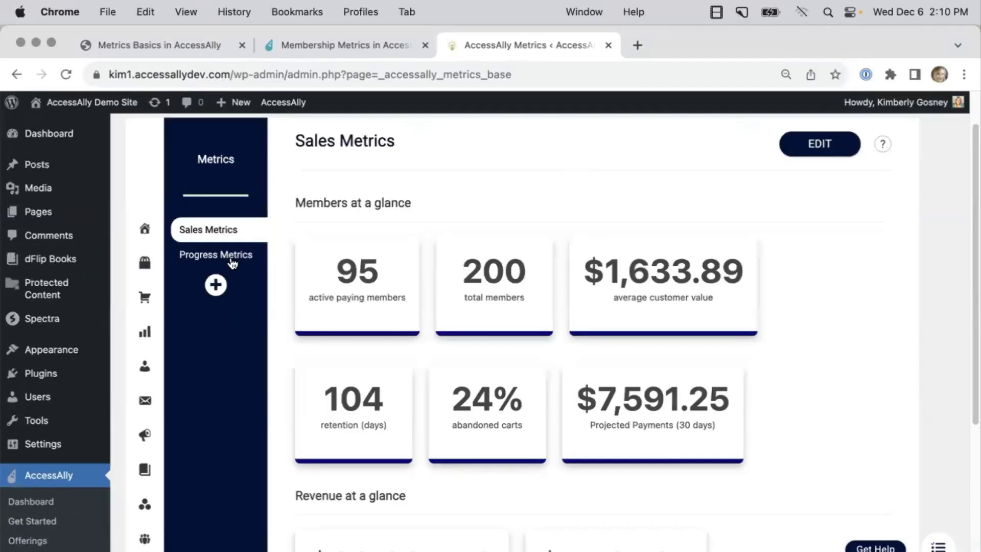
pyautogui.click(230, 259)
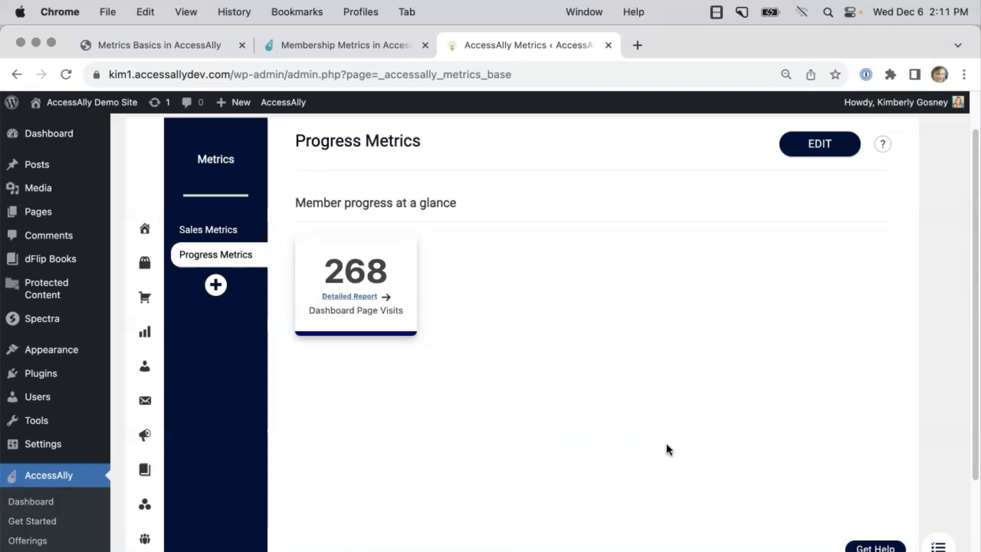
pyautogui.moveTo(309, 310); pyautogui.dragTo(355, 320)
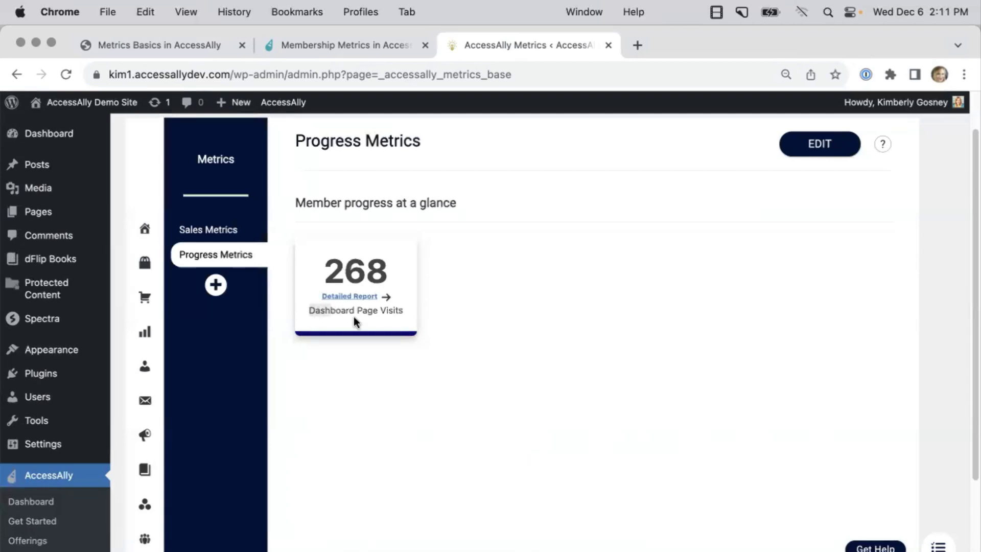
pyautogui.click(399, 327)
# Edit the active paying members metric in Sales Metrics, keeping # of Paying Users as its type, and open its display settings.
pyautogui.click(224, 230)
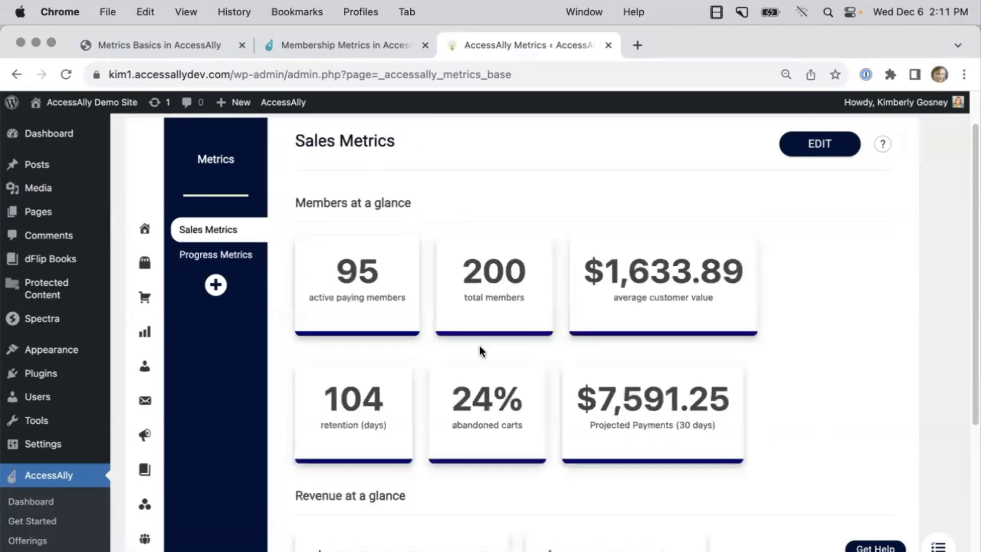
pyautogui.click(818, 155)
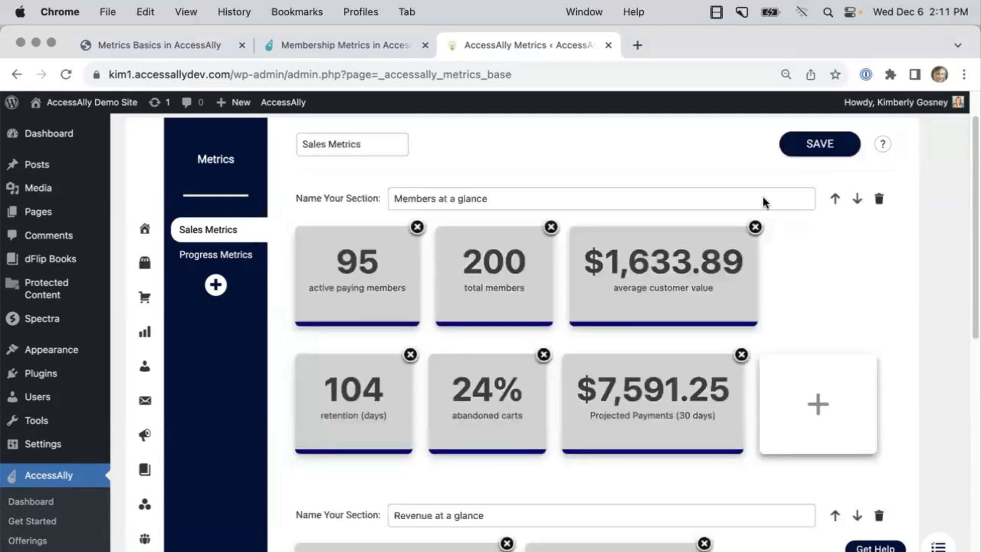
pyautogui.click(331, 295)
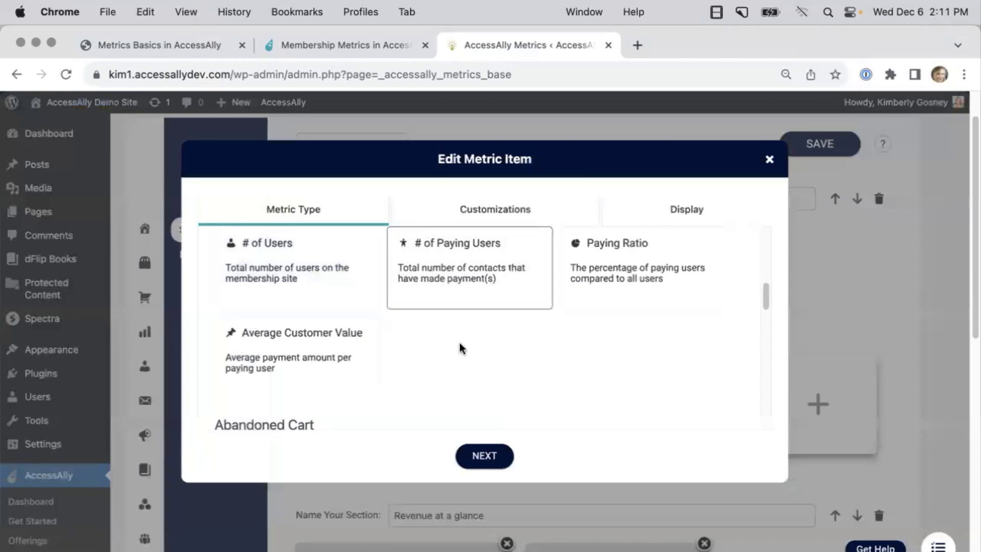
pyautogui.click(459, 298)
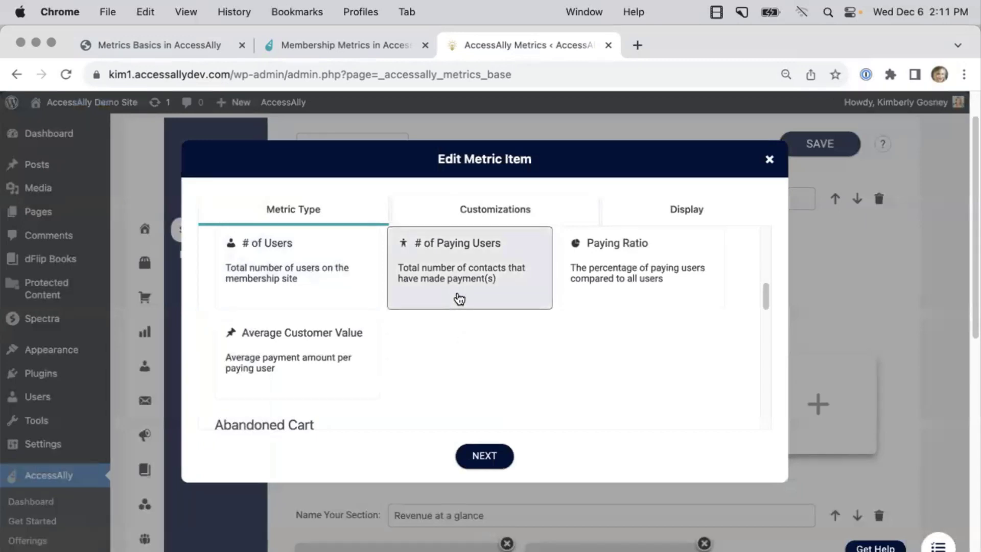
pyautogui.click(483, 456)
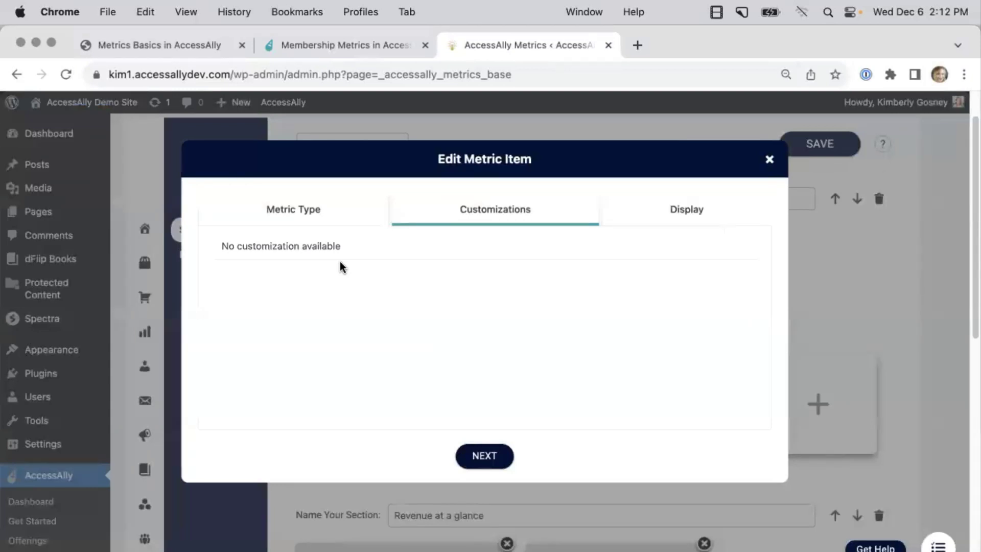
pyautogui.click(501, 458)
pyautogui.moveTo(340, 274); pyautogui.dragTo(223, 276)
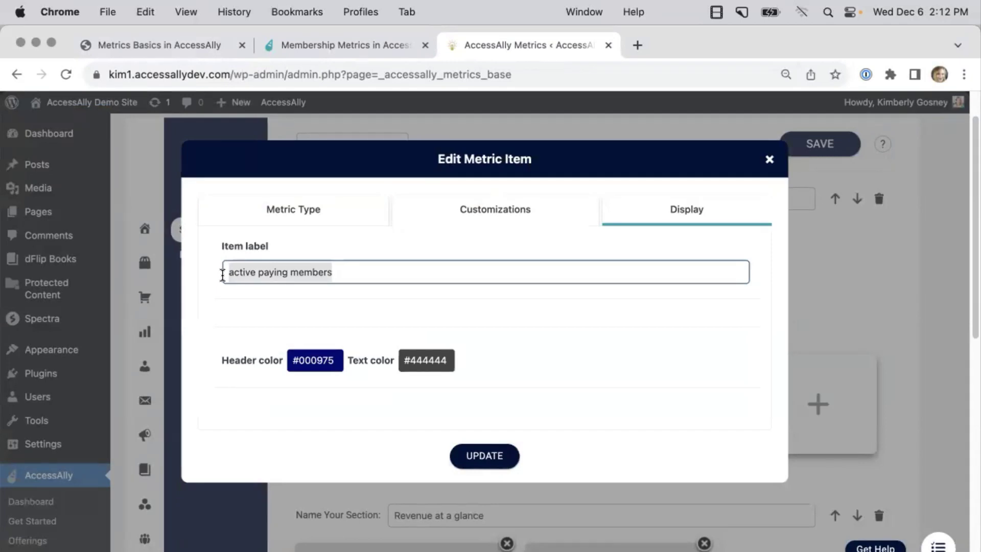
# Set the active paying members metric's header color to #008000, update the item and save the dashboard.
pyautogui.click(300, 363)
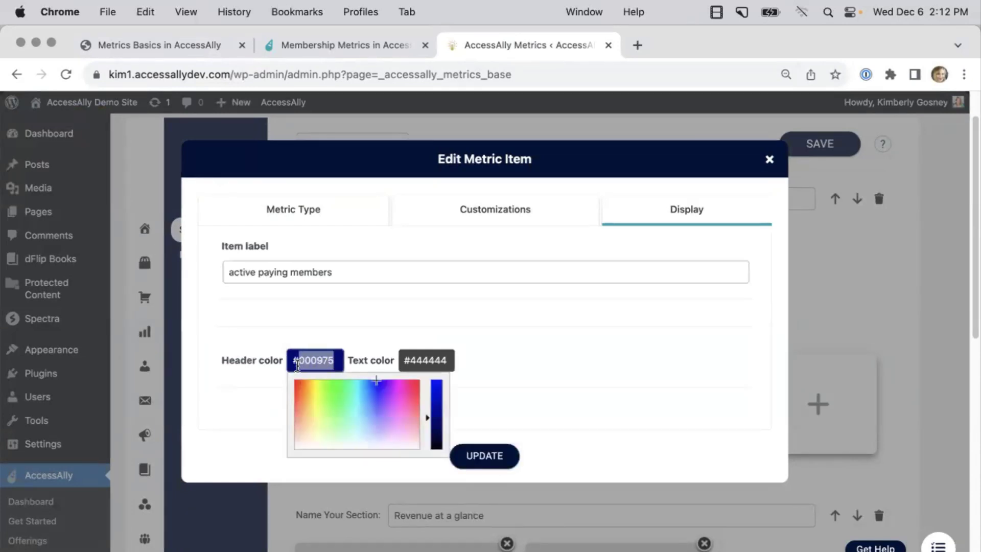
pyautogui.write('008000')
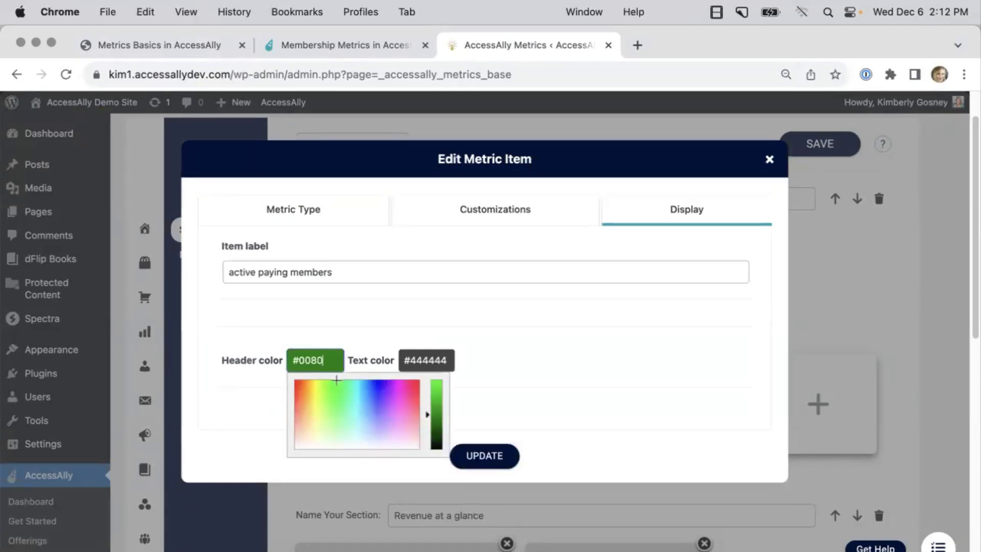
pyautogui.click(508, 359)
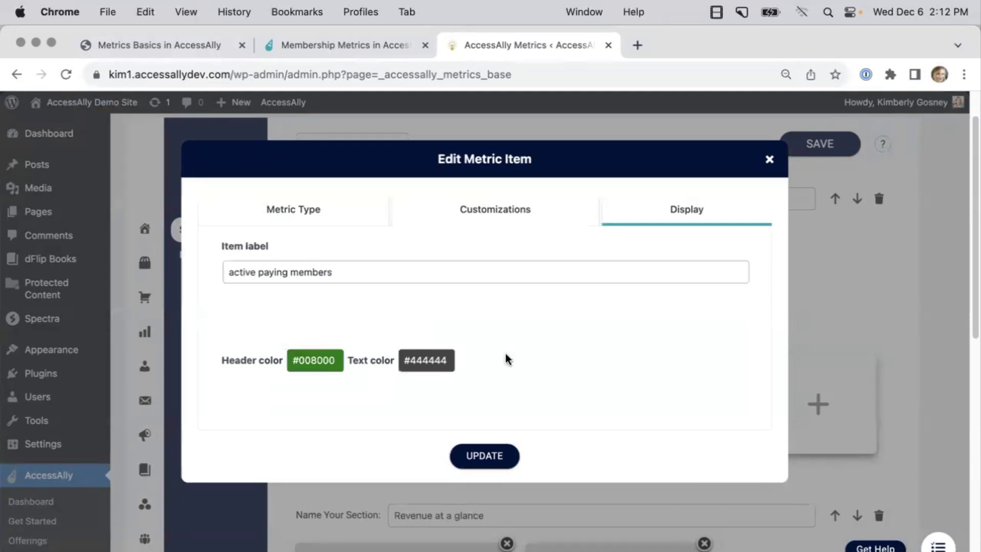
pyautogui.click(501, 462)
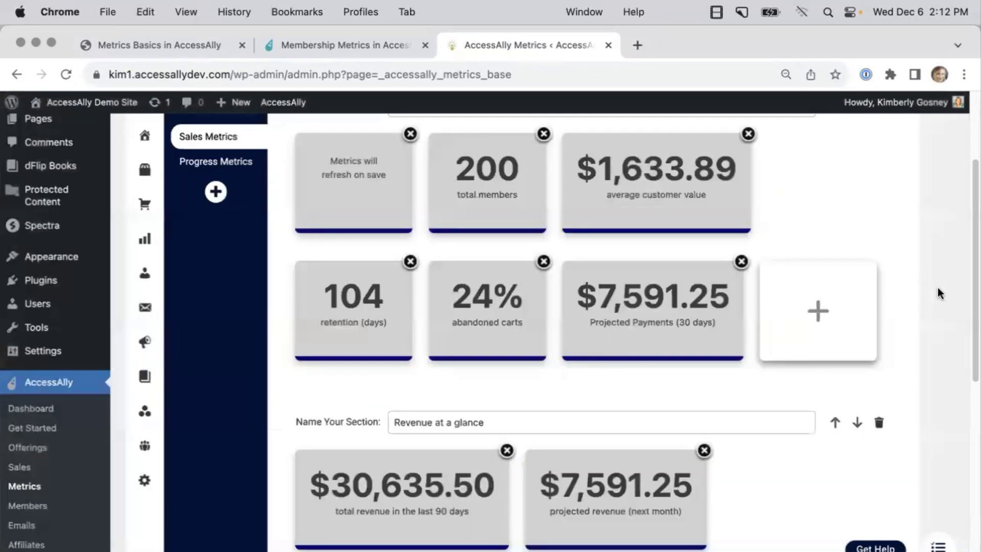
pyautogui.moveTo(973, 271); pyautogui.dragTo(973, 204)
pyautogui.click(812, 202)
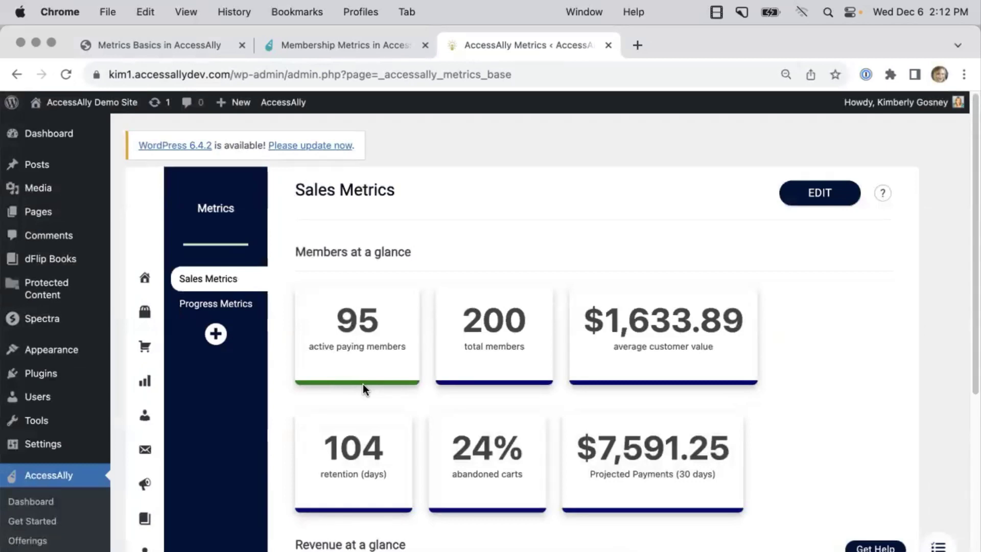
# Reopen the Sales Metrics dashboard for editing and review the total members metric's type, customizations and display settings without changing them.
pyautogui.click(827, 202)
pyautogui.click(488, 333)
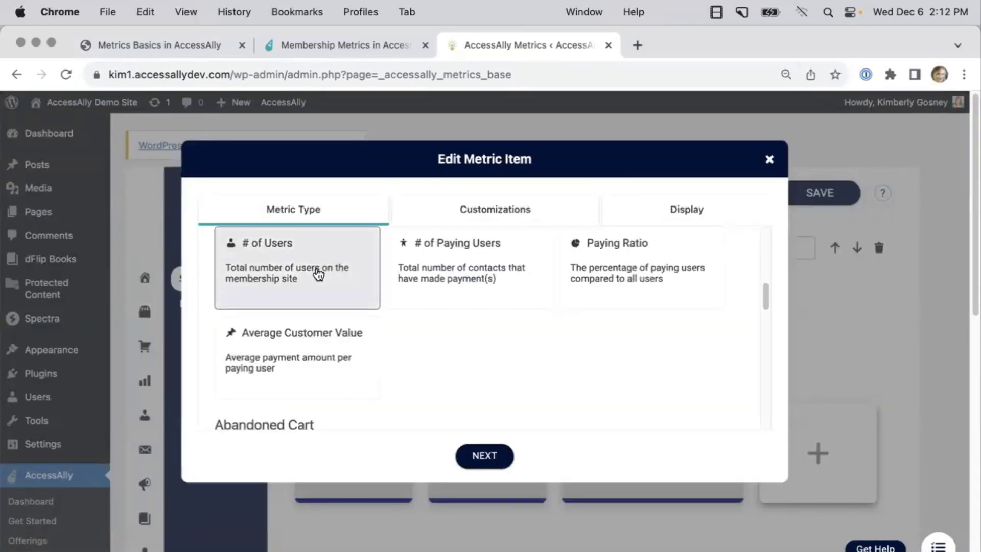
pyautogui.click(488, 464)
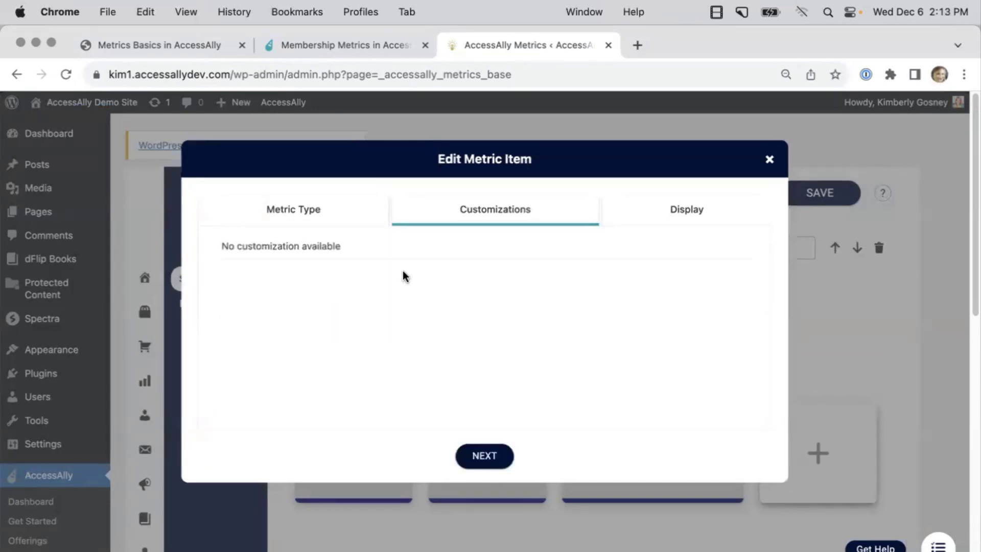
pyautogui.click(482, 456)
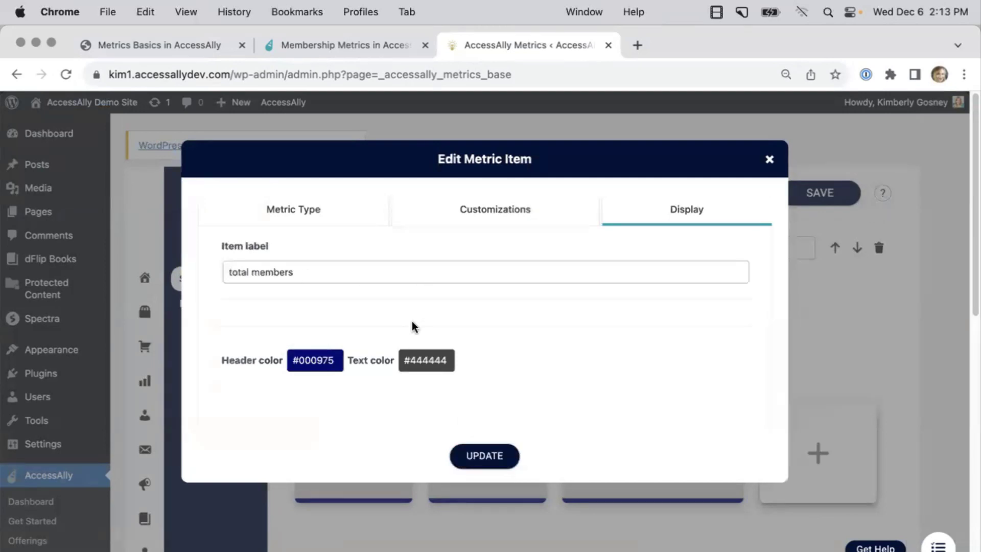
pyautogui.click(481, 445)
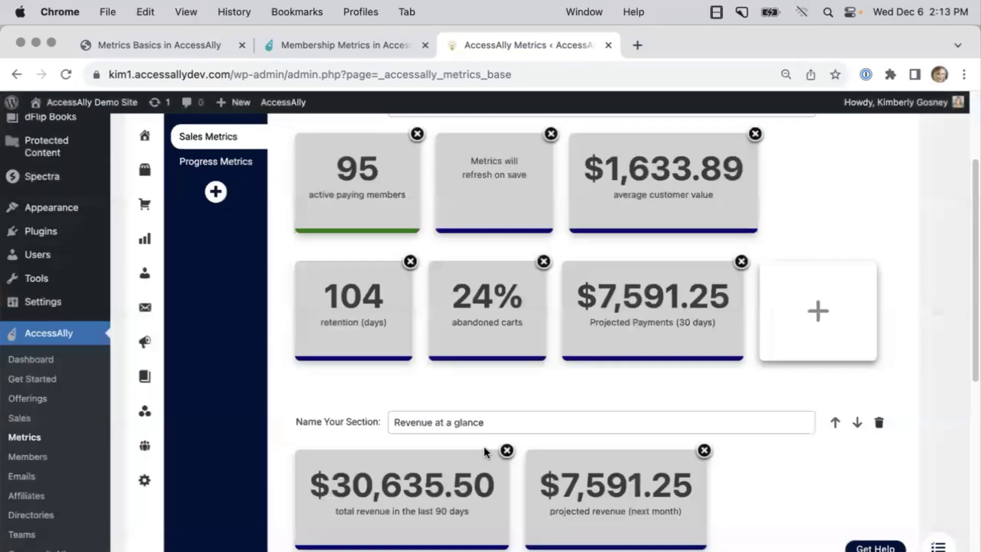
# Open the average customer value metric's customizations and check the time window options, keeping Use all data.
pyautogui.click(691, 205)
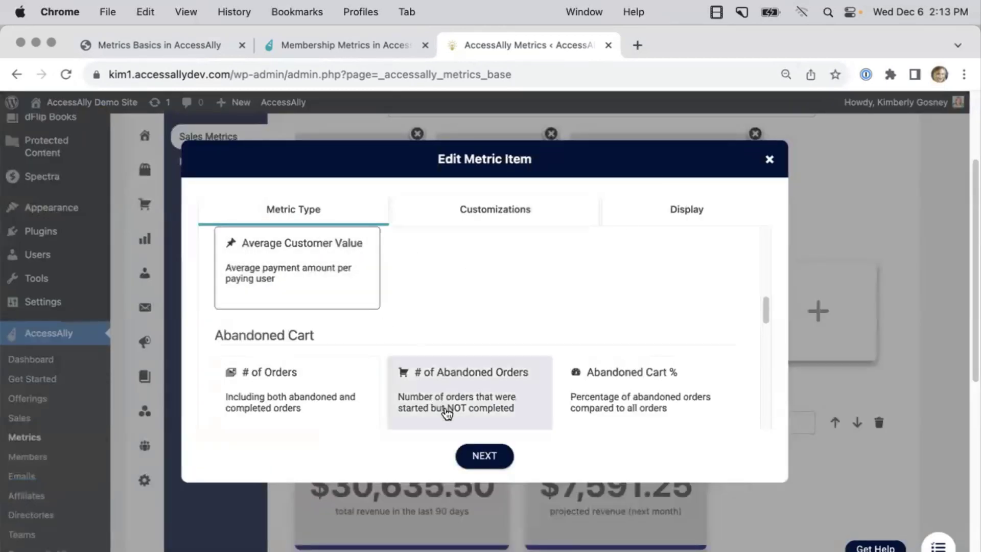
pyautogui.click(476, 457)
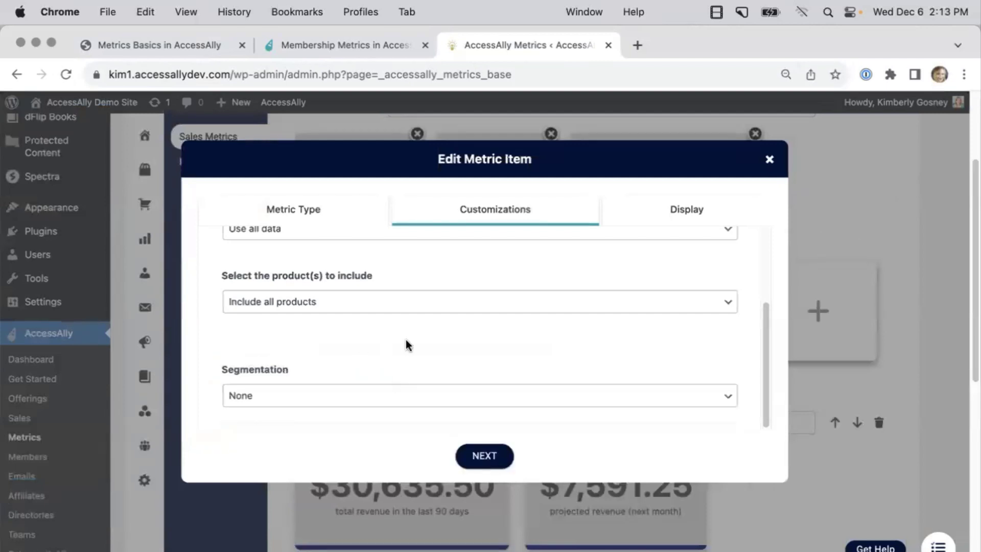
pyautogui.moveTo(763, 342); pyautogui.dragTo(755, 262)
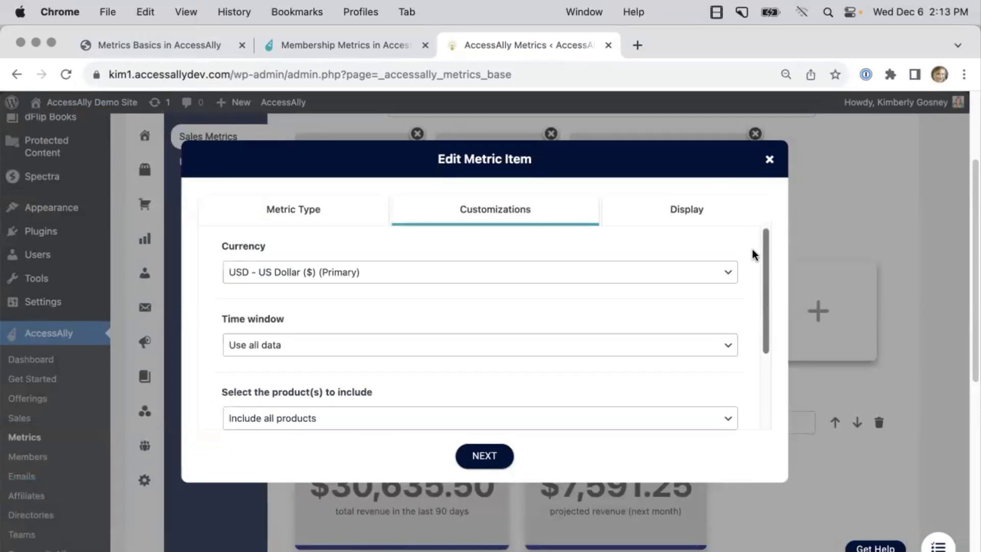
pyautogui.scroll(-2, 752, 249)
pyautogui.scroll(-1, 760, 299)
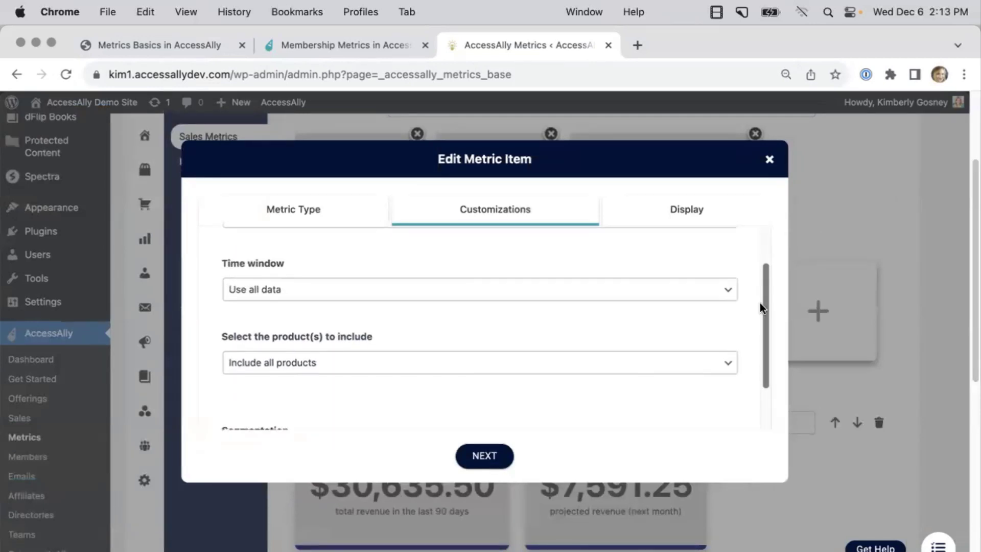
pyautogui.click(302, 294)
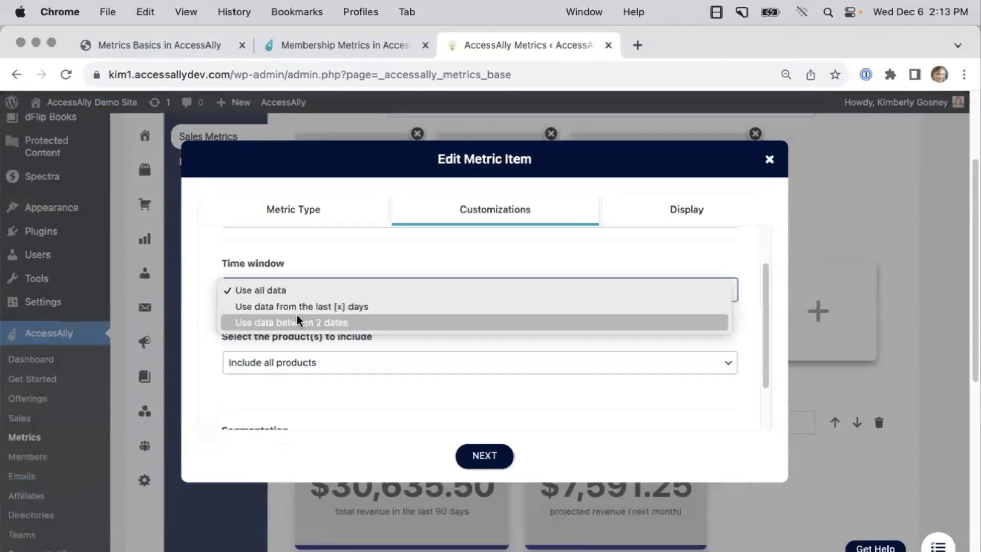
pyautogui.click(295, 384)
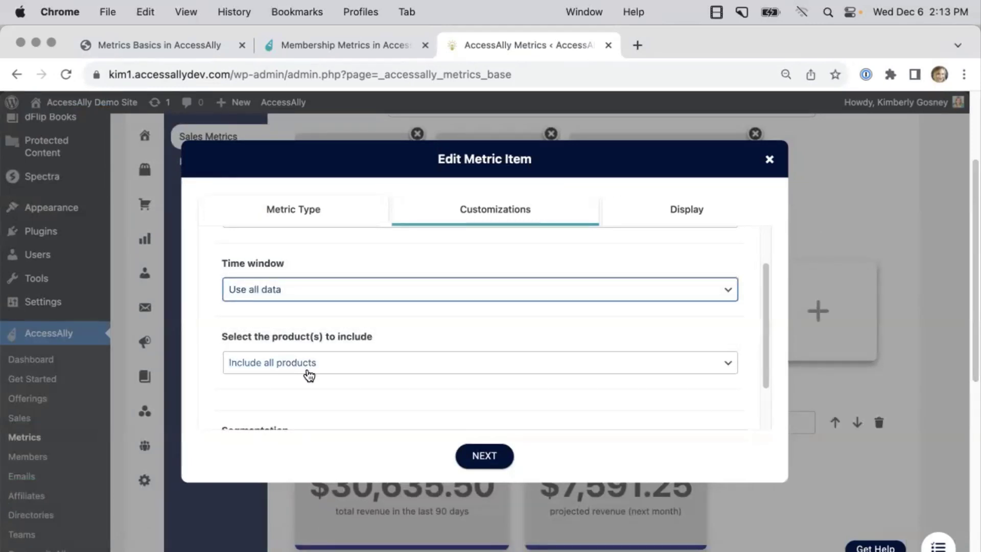
# Set the average customer value metric's segmentation to Time-series aggregated every 1 month, and save the updated metric.
pyautogui.scroll(-3, 333, 392)
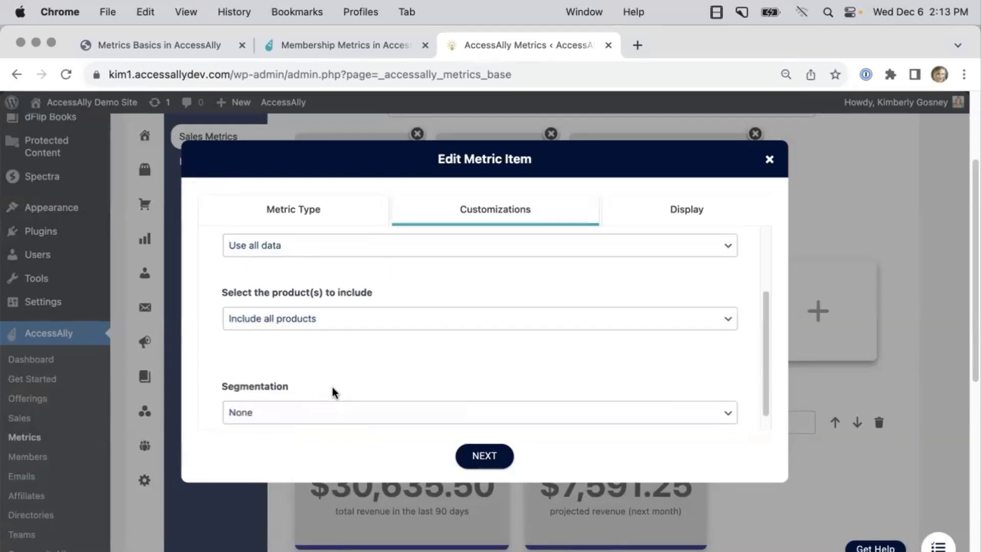
pyautogui.click(305, 397)
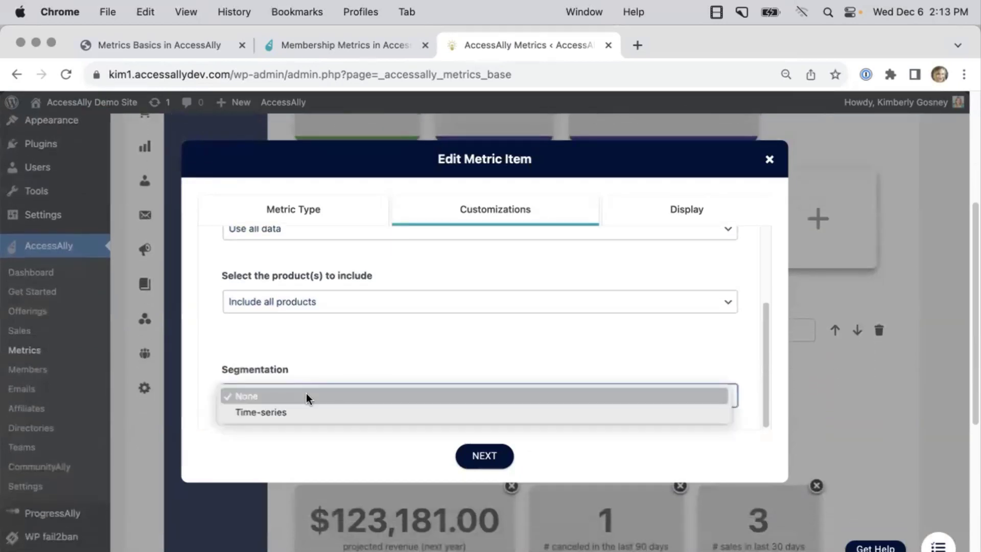
pyautogui.click(267, 413)
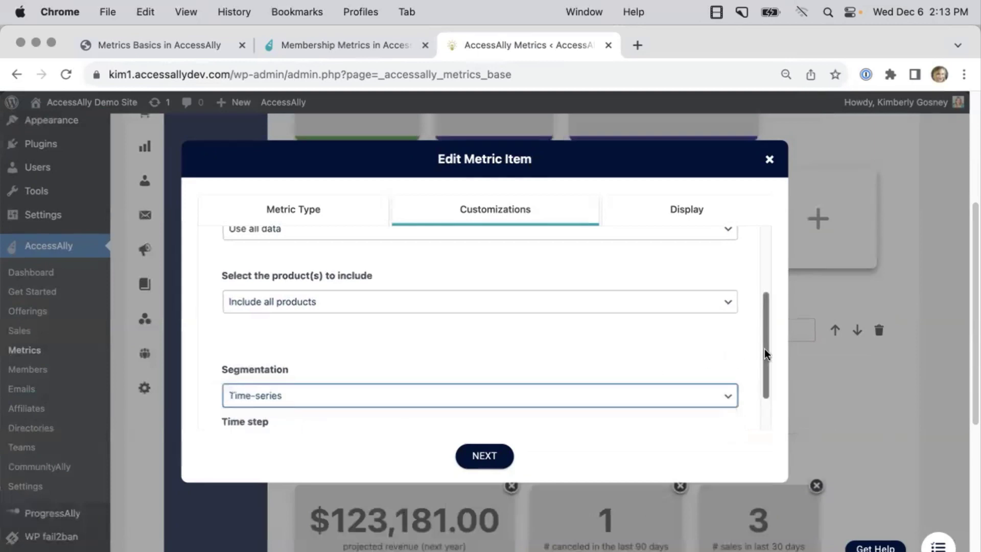
pyautogui.scroll(-2, 766, 396)
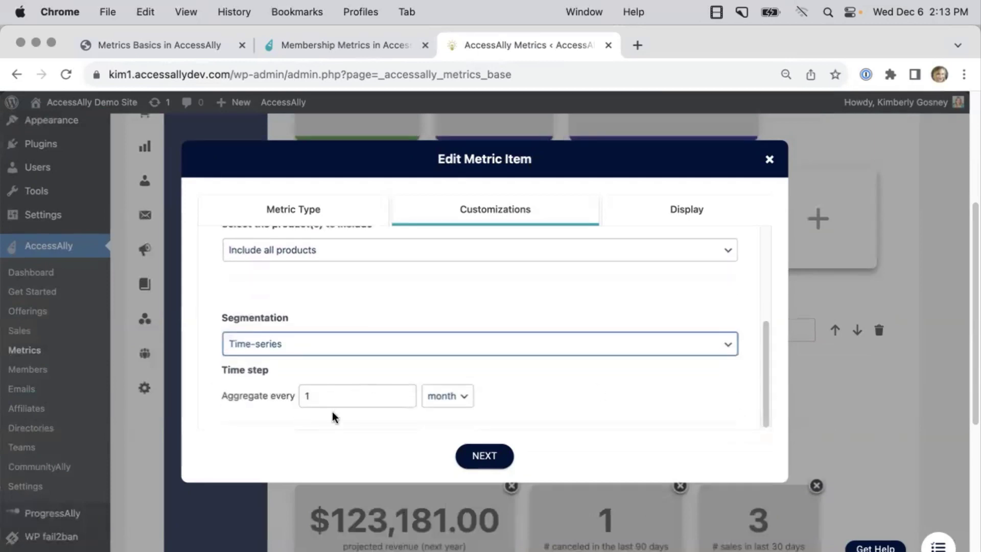
pyautogui.click(428, 404)
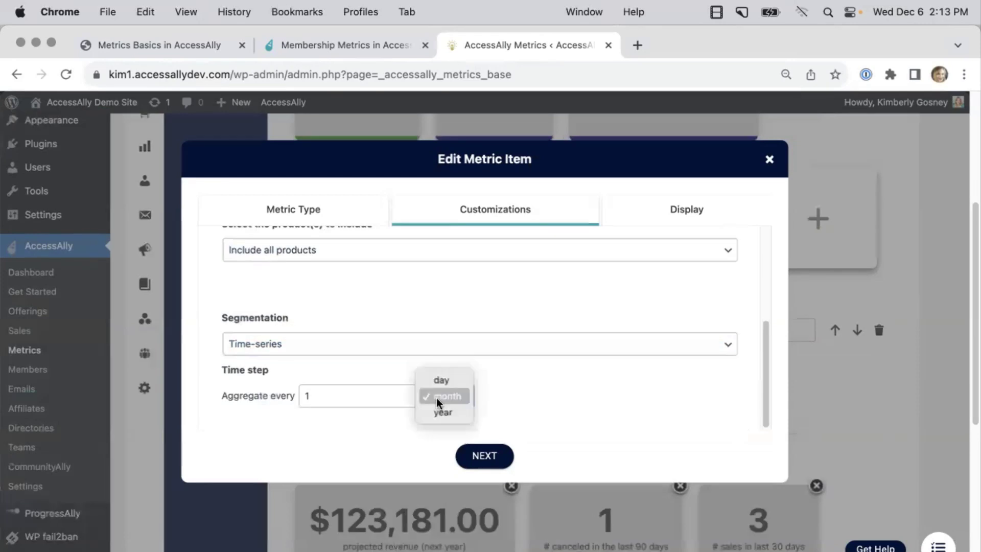
pyautogui.click(436, 398)
pyautogui.click(494, 457)
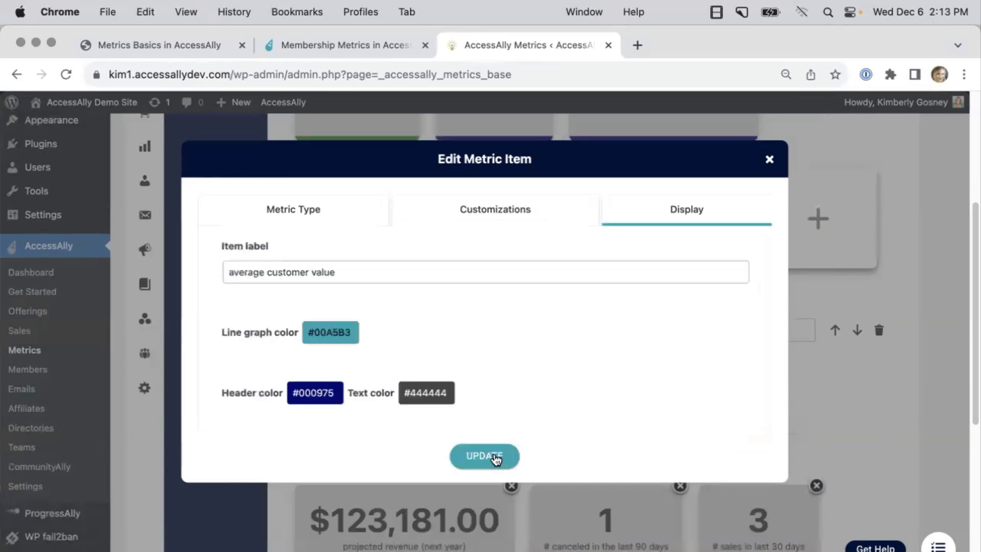
pyautogui.click(485, 456)
# Examine the monthly average customer value line graph on the Sales Metrics dashboard.
pyautogui.scroll(-2, 820, 320)
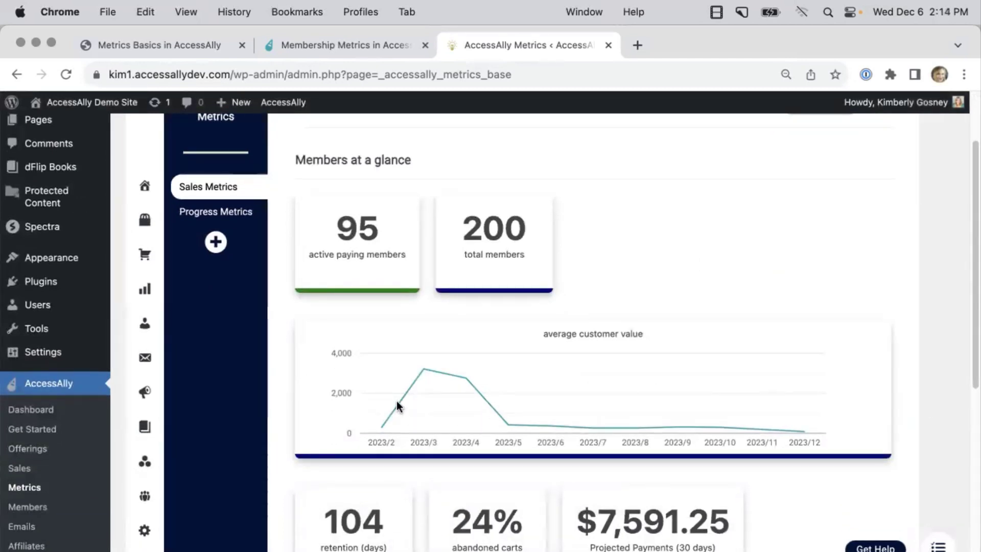
pyautogui.moveTo(465, 378)
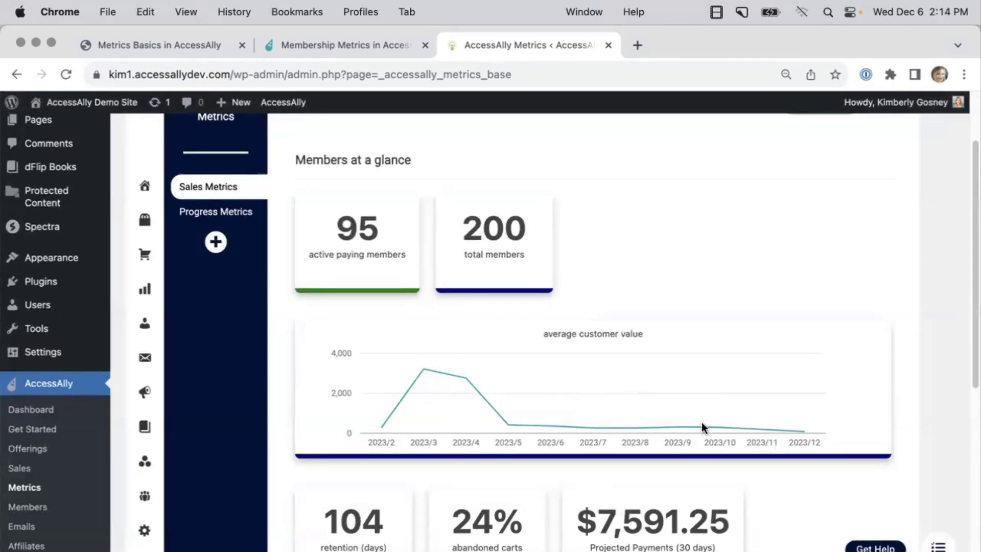
pyautogui.moveTo(801, 431)
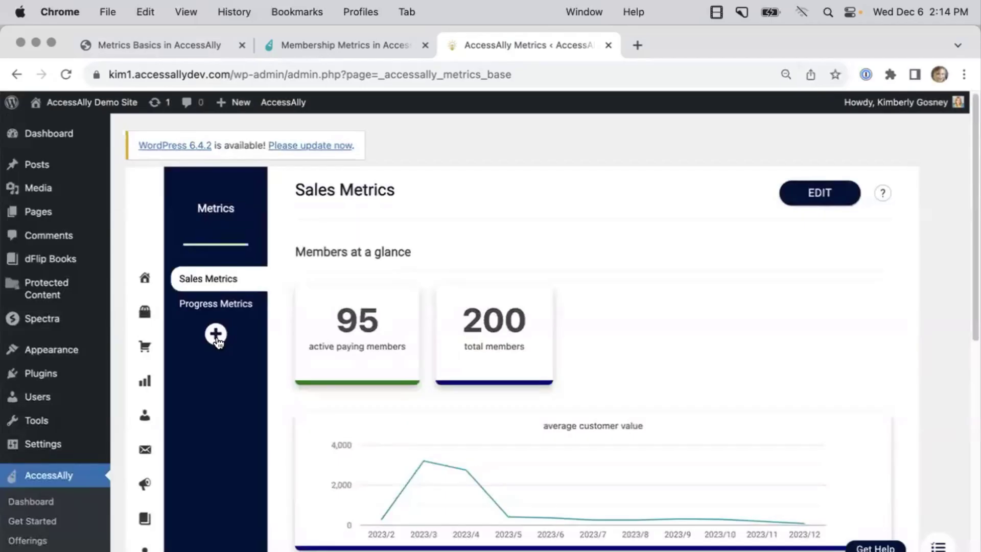
# Create a new metrics dashboard named Amazing Course, using the Offering template for the Amazing Course offering.
pyautogui.click(215, 335)
pyautogui.click(433, 223)
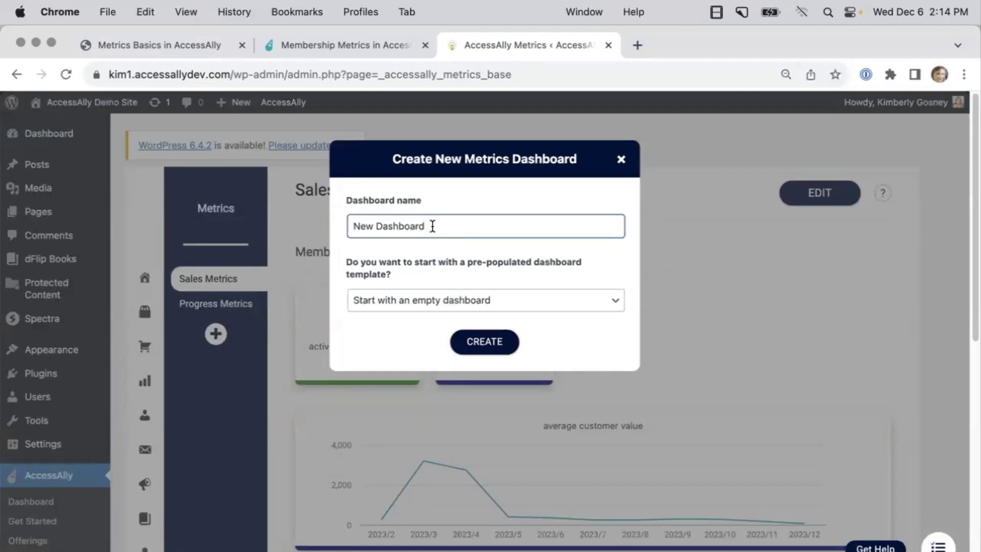
pyautogui.click(433, 304)
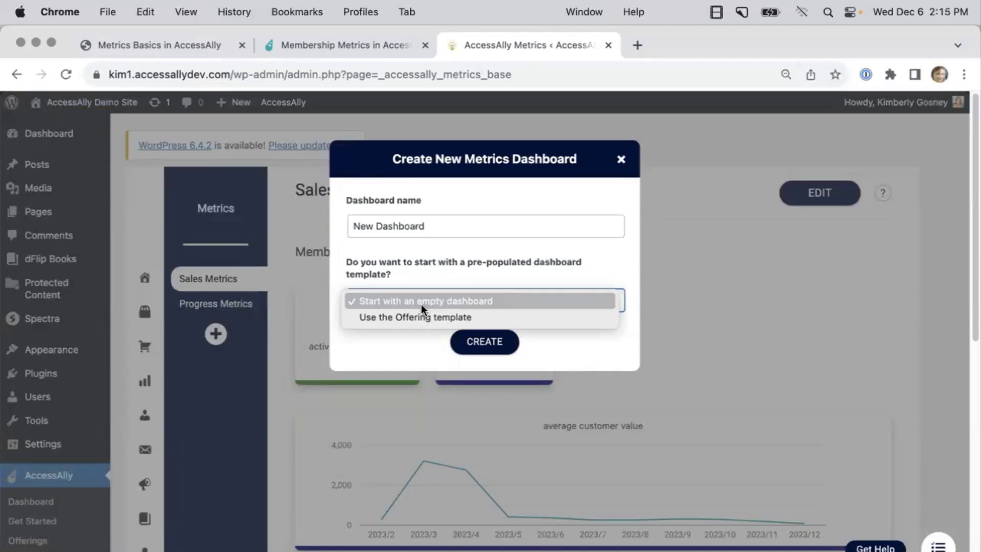
pyautogui.click(422, 314)
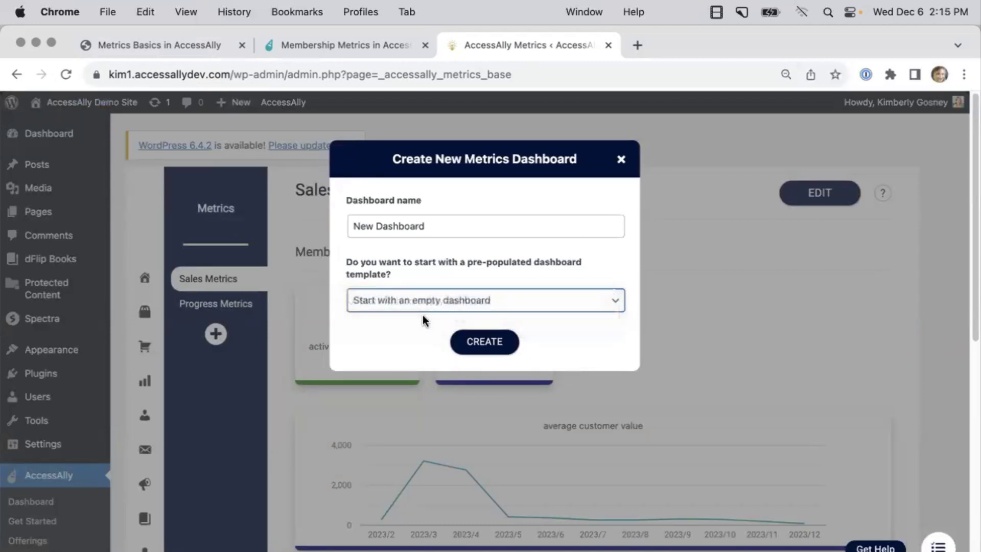
pyautogui.click(422, 361)
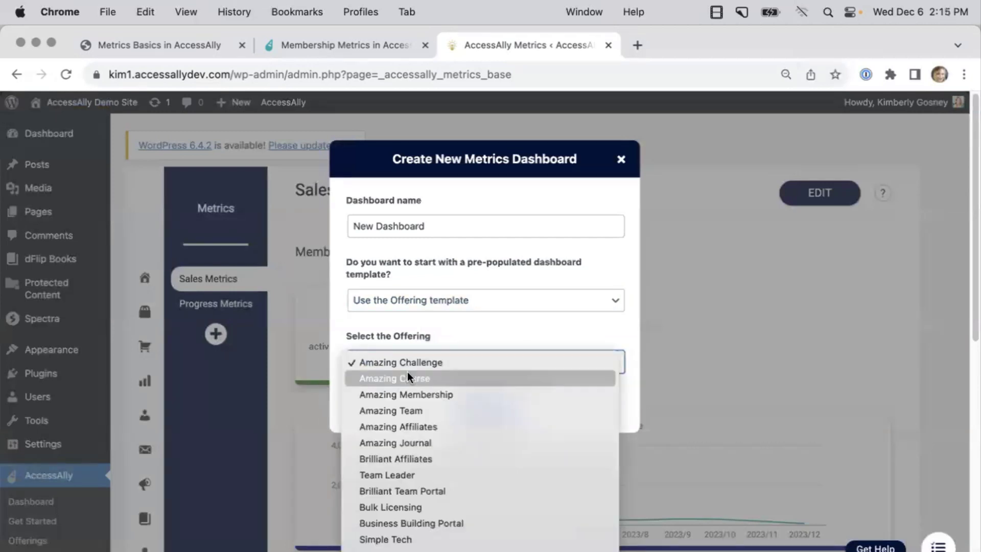
pyautogui.click(407, 378)
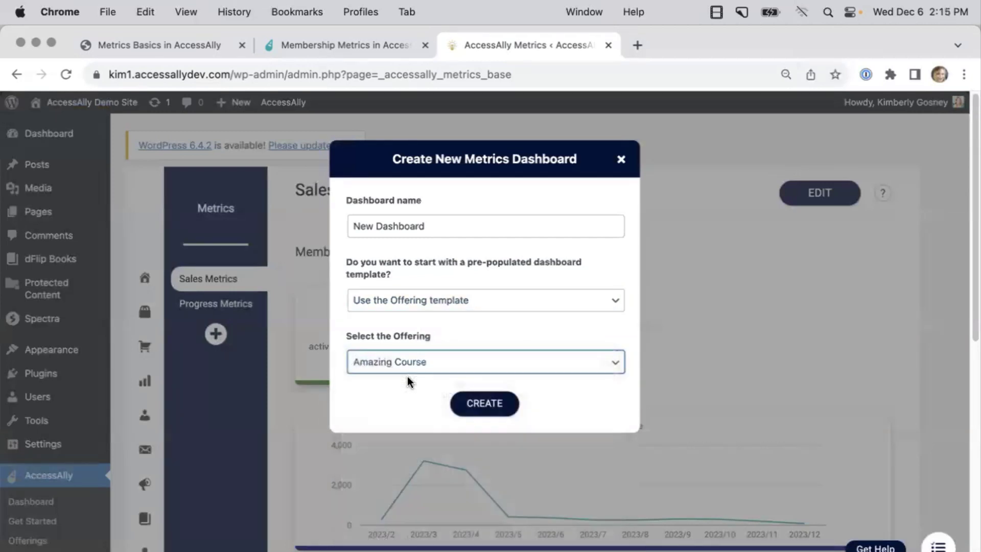
pyautogui.click(485, 404)
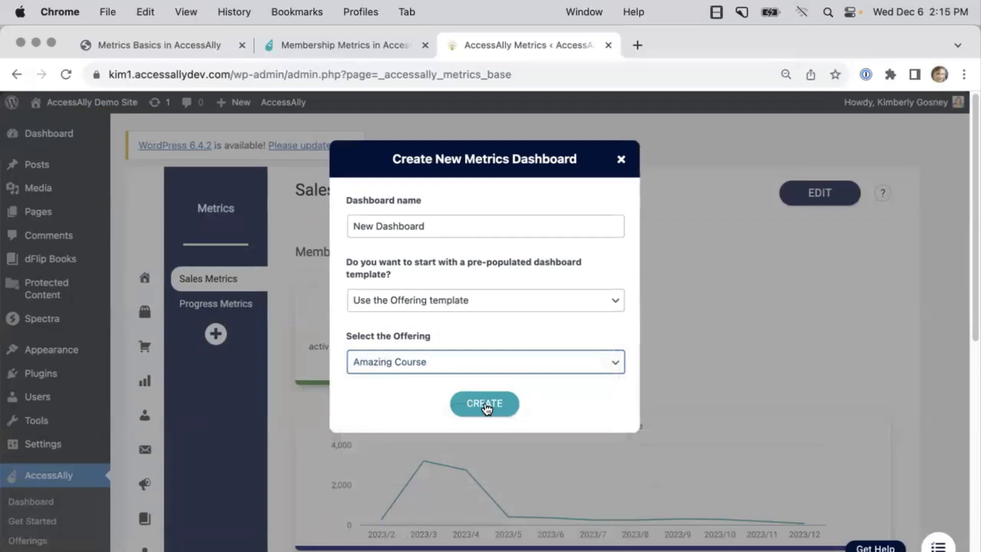
pyautogui.moveTo(437, 228); pyautogui.dragTo(351, 228)
pyautogui.write('Amazing Course')
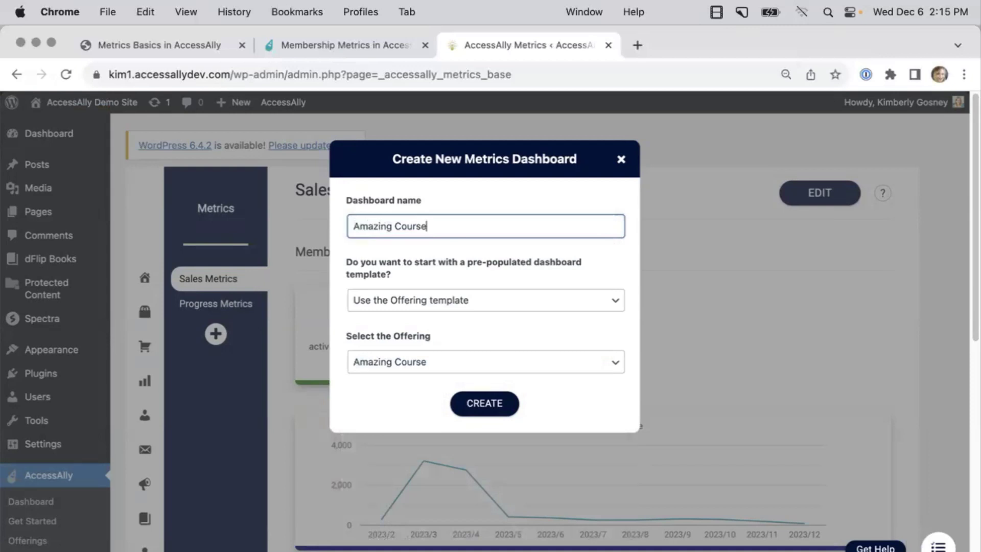
pyautogui.click(471, 402)
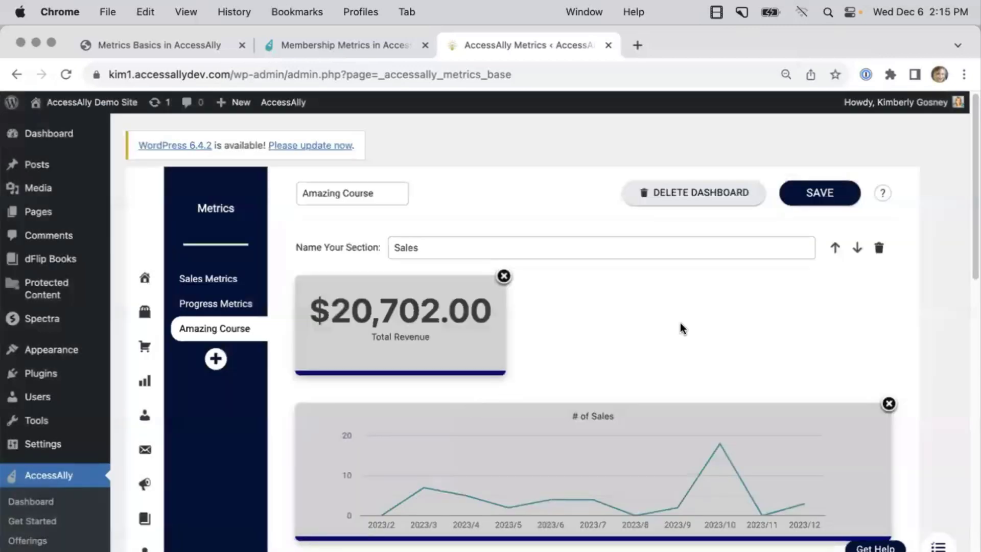
# Review the new dashboard's Sales and Progress sections and the Completion % item's metric type, customizations and display, keeping its settings.
pyautogui.scroll(-1, 682, 328)
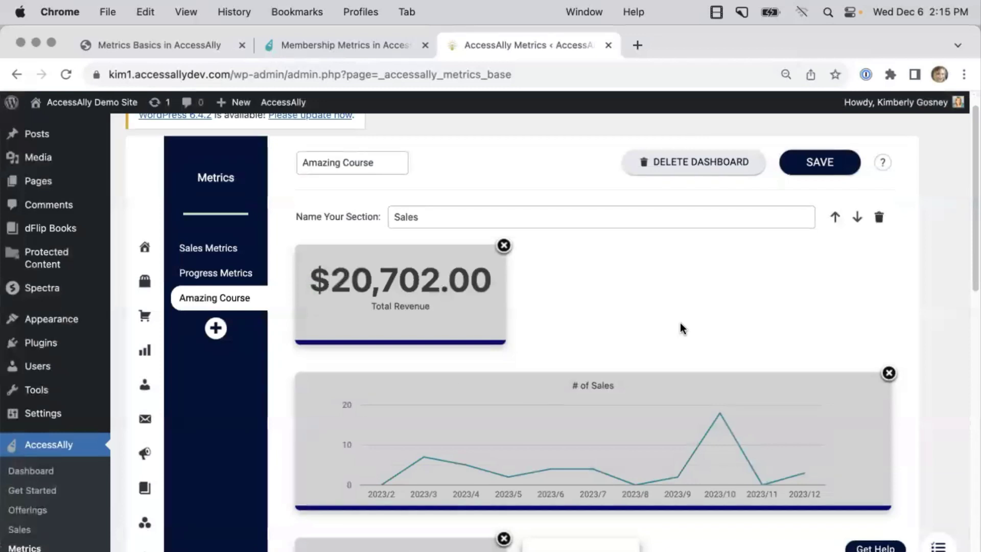
pyautogui.scroll(-2, 597, 291)
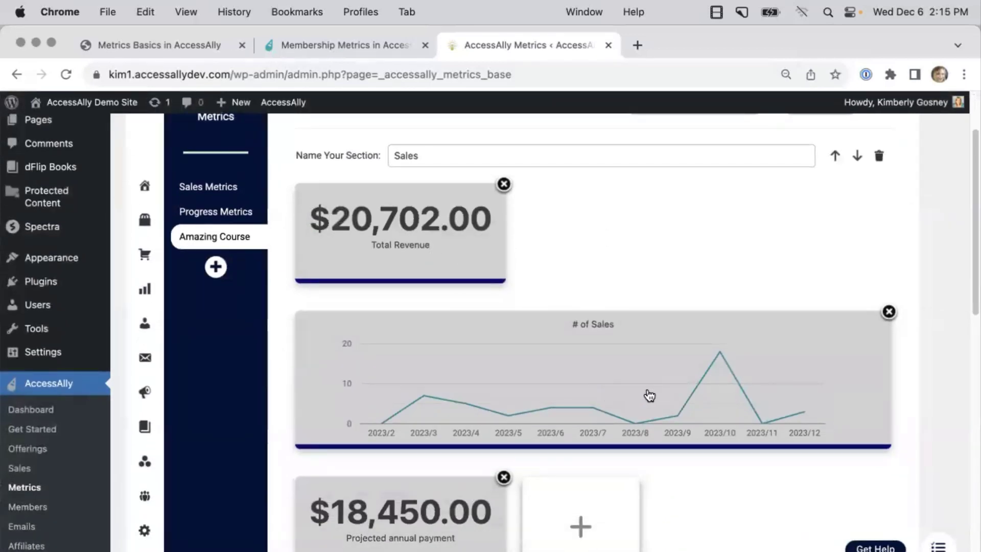
pyautogui.scroll(-3, 649, 396)
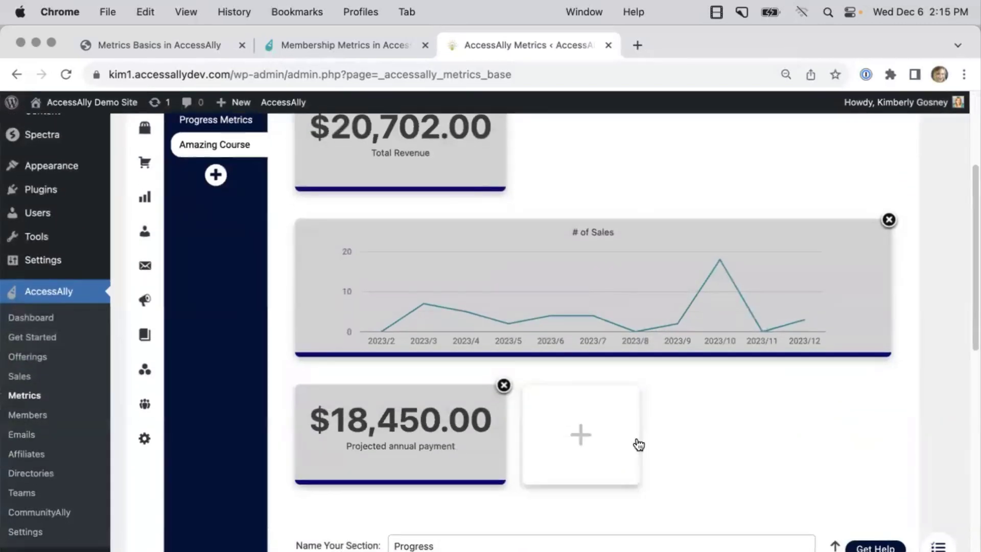
pyautogui.scroll(-1, 718, 437)
pyautogui.scroll(-8, 719, 433)
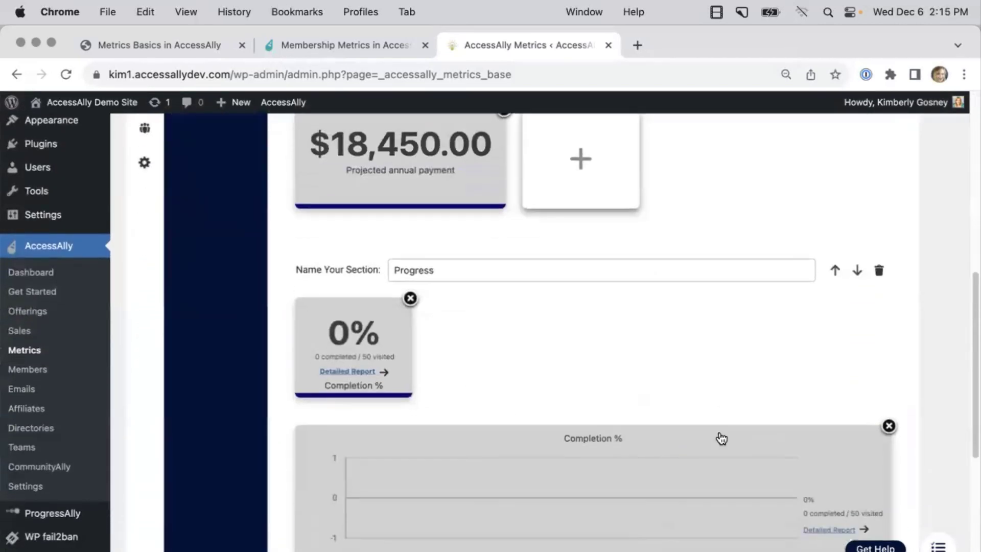
pyautogui.click(351, 370)
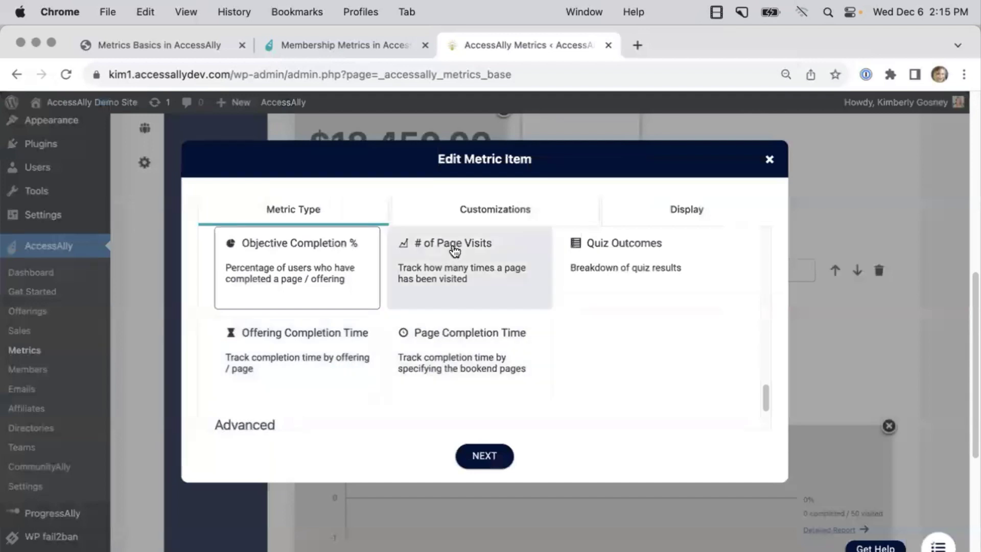
pyautogui.click(491, 212)
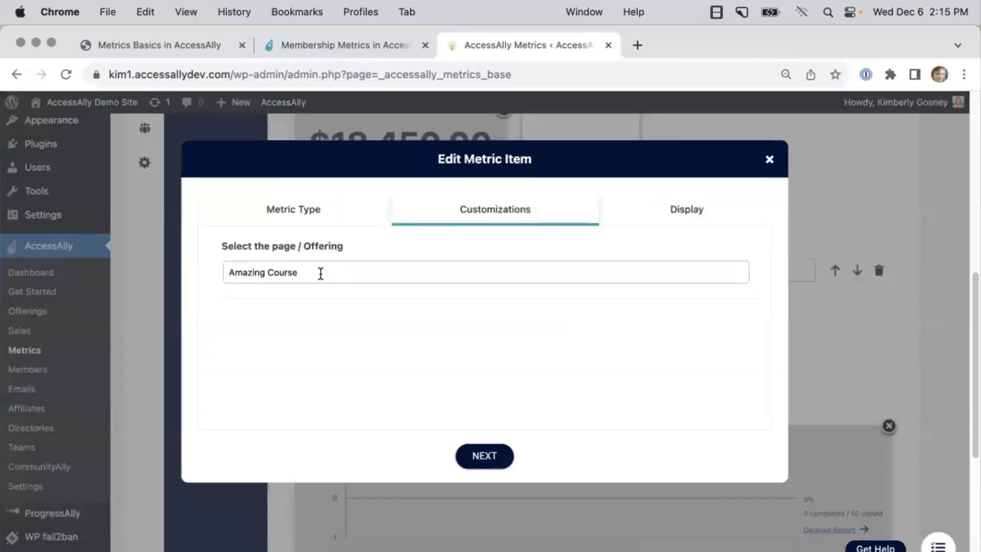
pyautogui.click(486, 458)
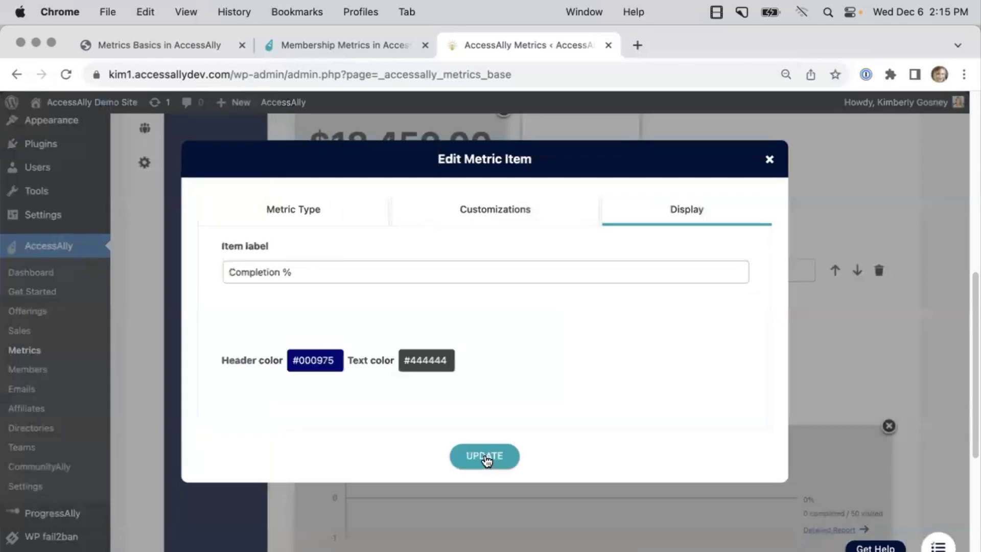
pyautogui.click(485, 456)
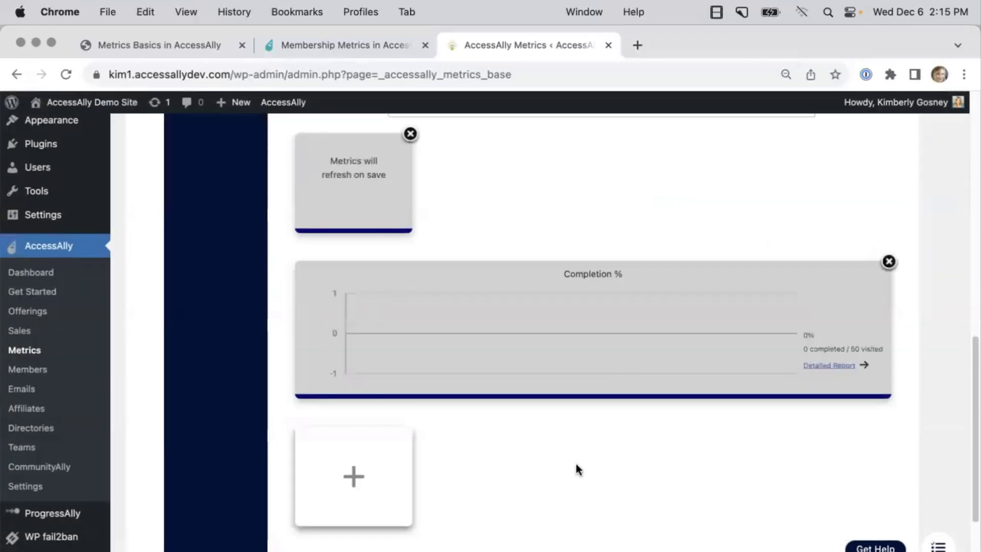
# Save the Amazing Course dashboard.
pyautogui.scroll(1, 576, 469)
pyautogui.scroll(10, 576, 464)
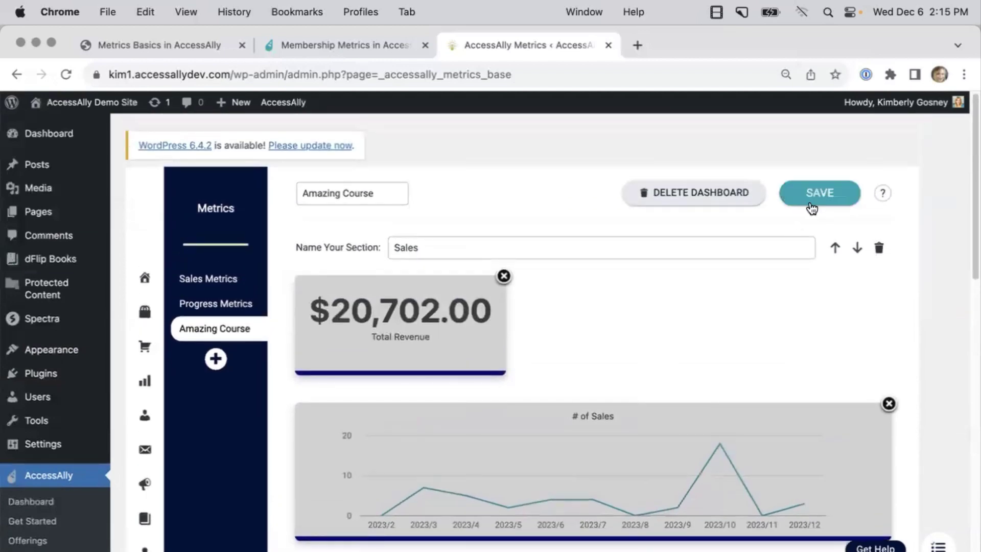
pyautogui.click(810, 202)
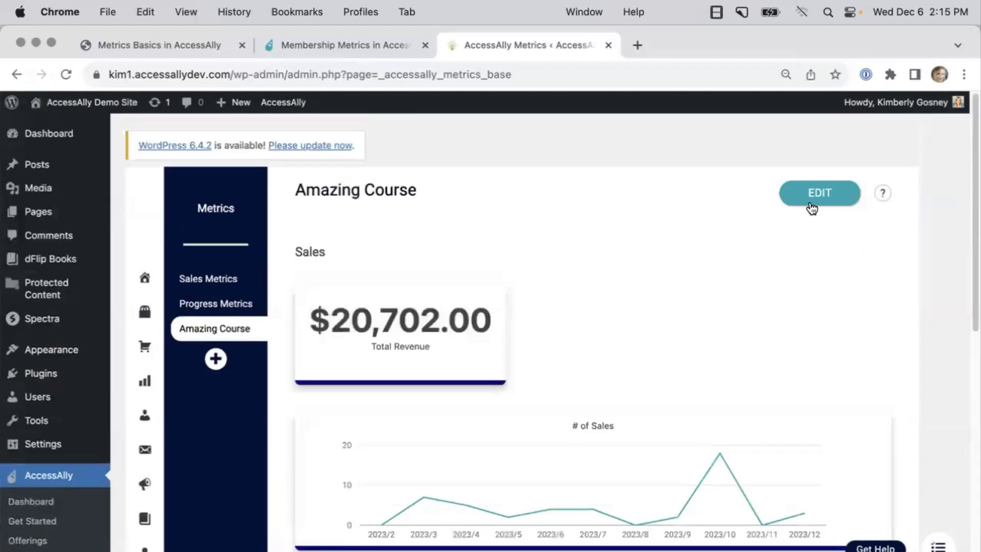
# Review the saved Amazing Course dashboard and open the detailed report of the Completion % item in the Progress section.
pyautogui.moveTo(970, 221); pyautogui.dragTo(972, 409)
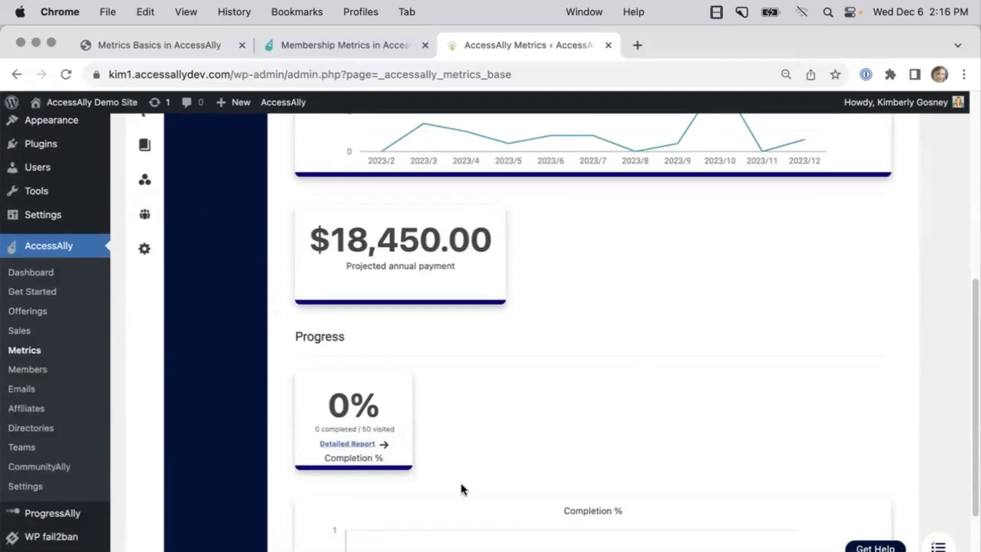
pyautogui.scroll(-5, 461, 485)
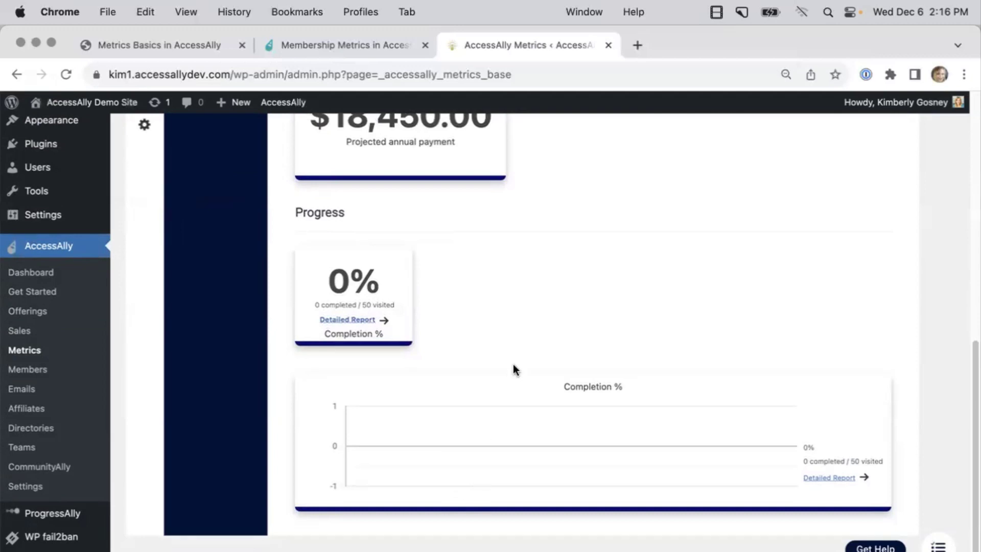
pyautogui.scroll(1, 513, 363)
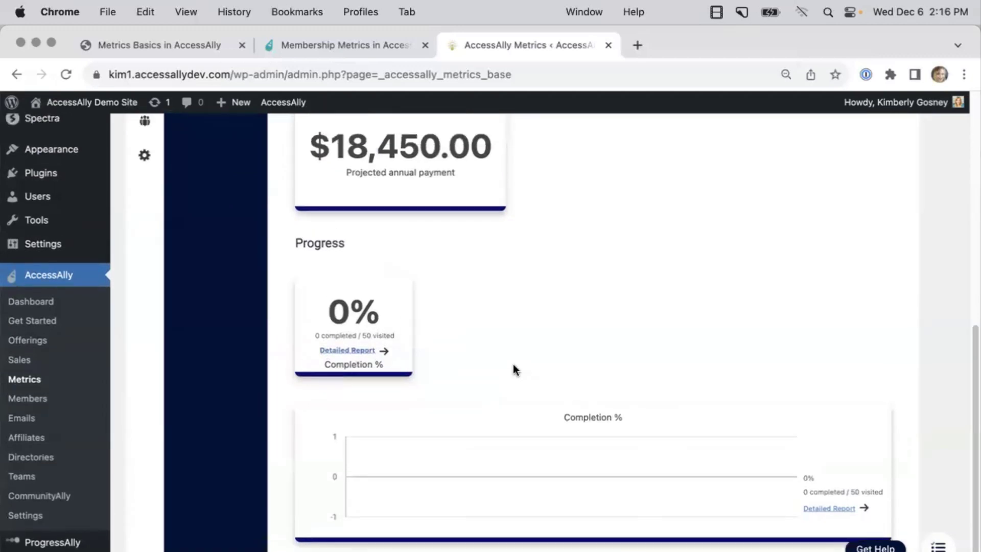
pyautogui.click(349, 351)
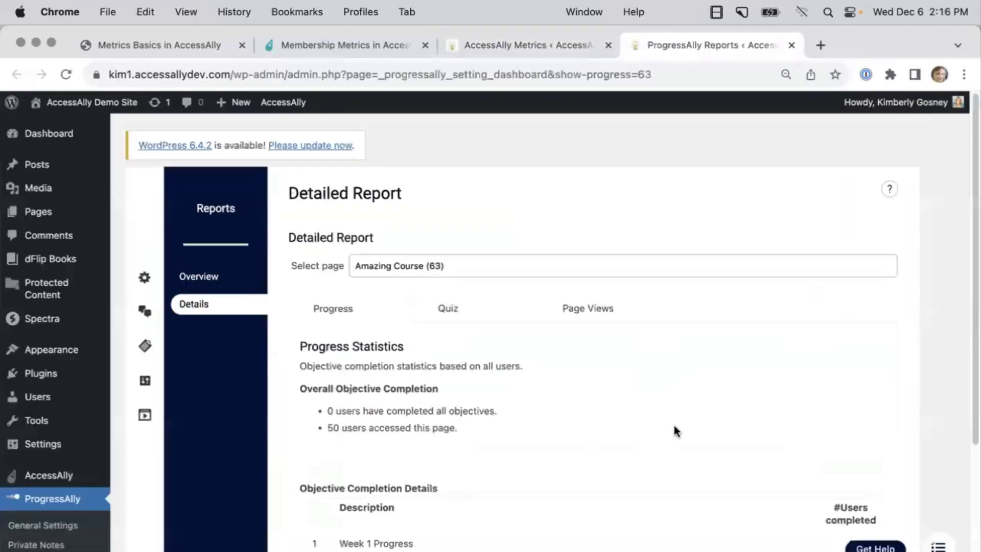
# Examine the Amazing Course report's progress, quiz and page view statistics, including the all-time views and the page view details list.
pyautogui.scroll(-2, 674, 428)
pyautogui.click(469, 265)
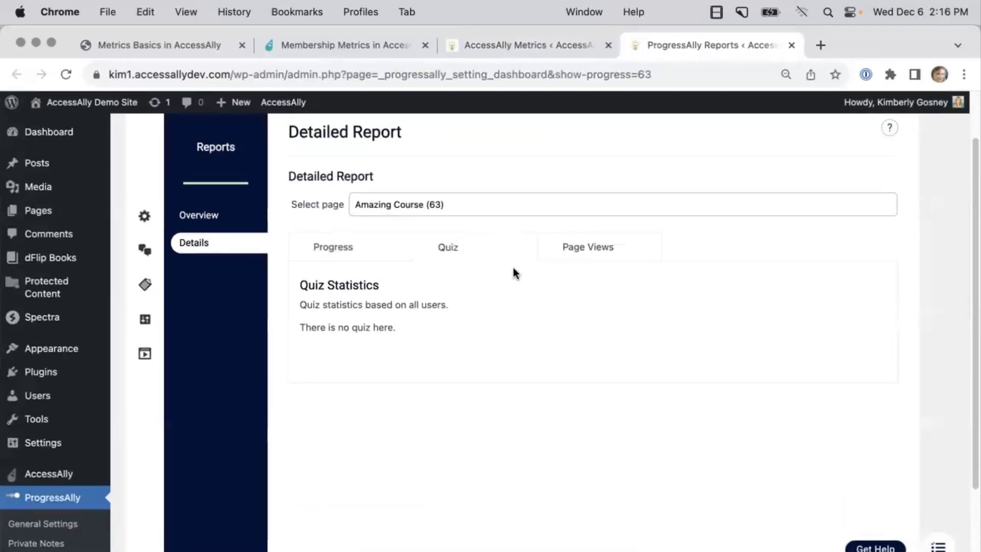
pyautogui.click(580, 251)
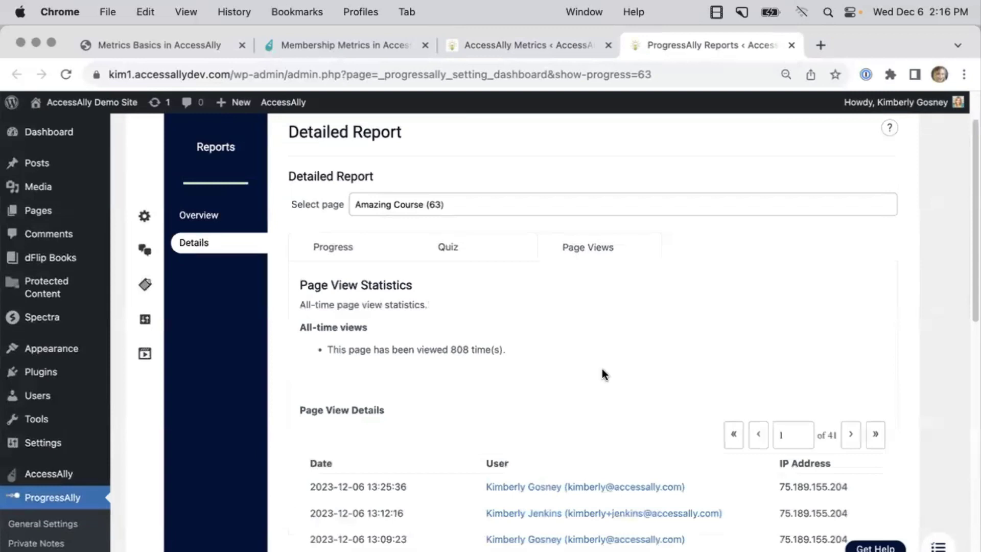
pyautogui.scroll(-3, 601, 374)
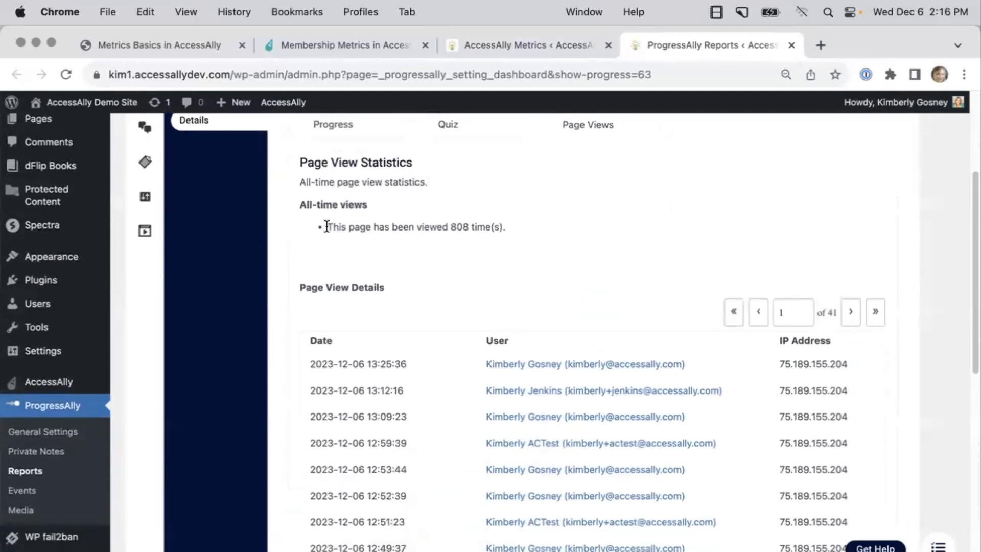
pyautogui.moveTo(326, 227); pyautogui.dragTo(503, 237)
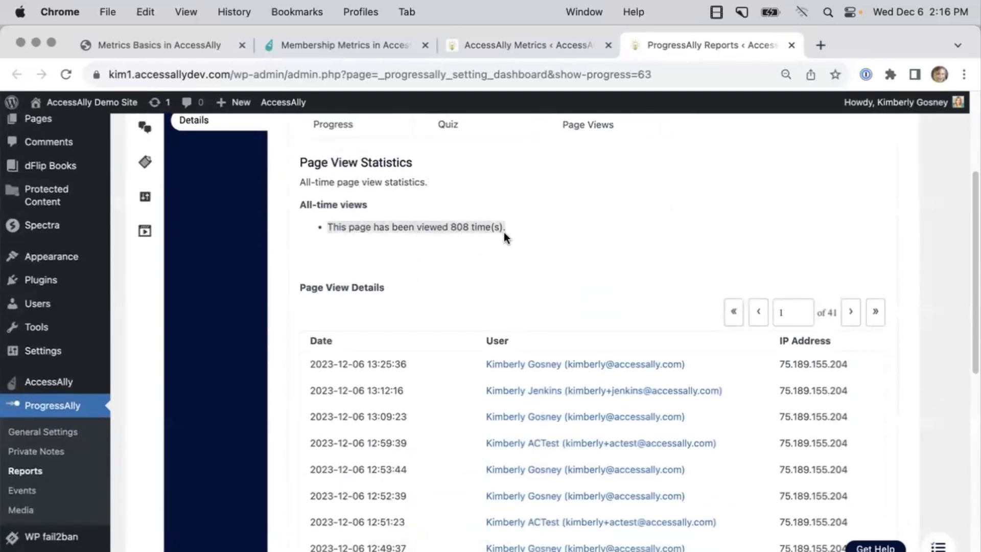
pyautogui.click(541, 257)
pyautogui.scroll(-3, 542, 256)
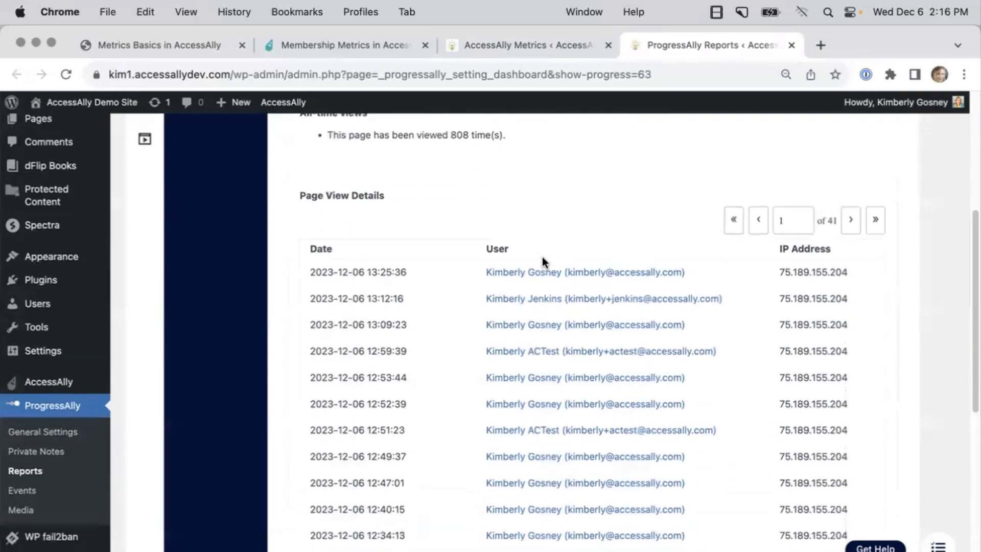
pyautogui.scroll(-5, 541, 256)
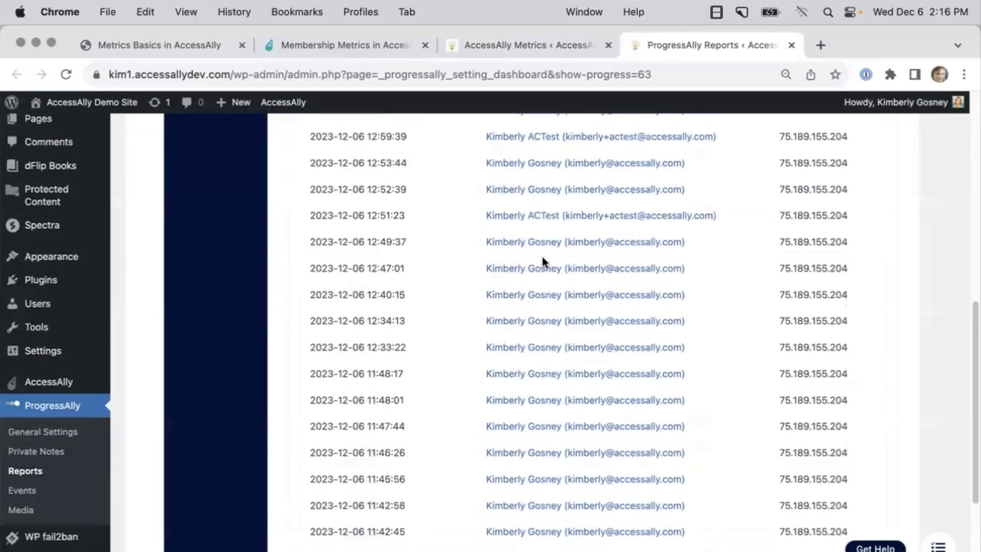
# Open a listed user's profile from the page view details and review their ProgressAlly progress per page.
pyautogui.click(540, 239)
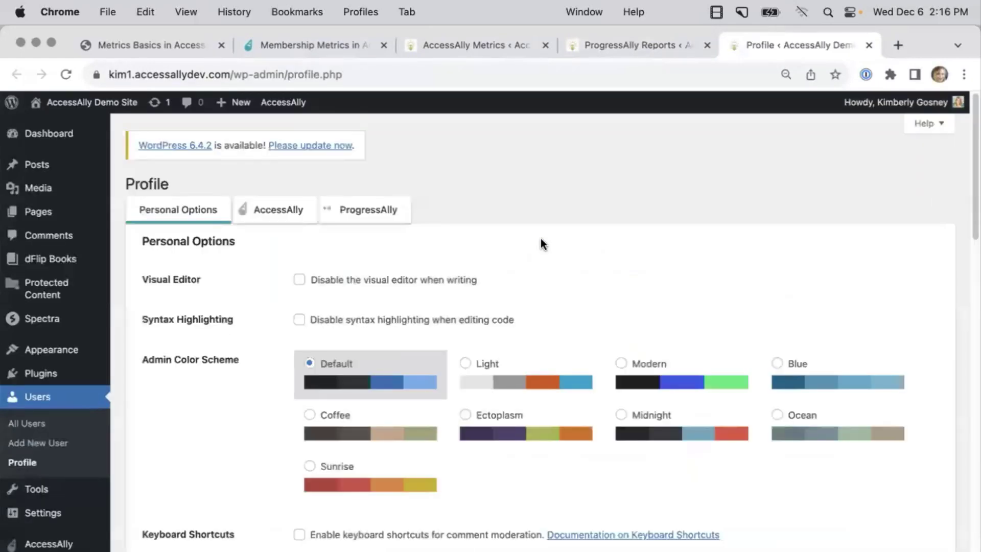
pyautogui.click(364, 221)
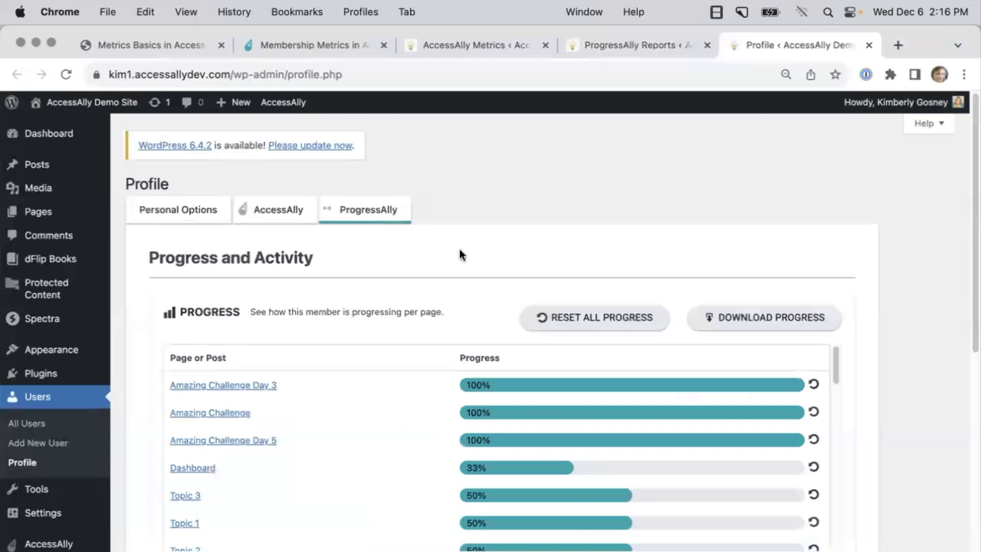
pyautogui.scroll(-3, 460, 253)
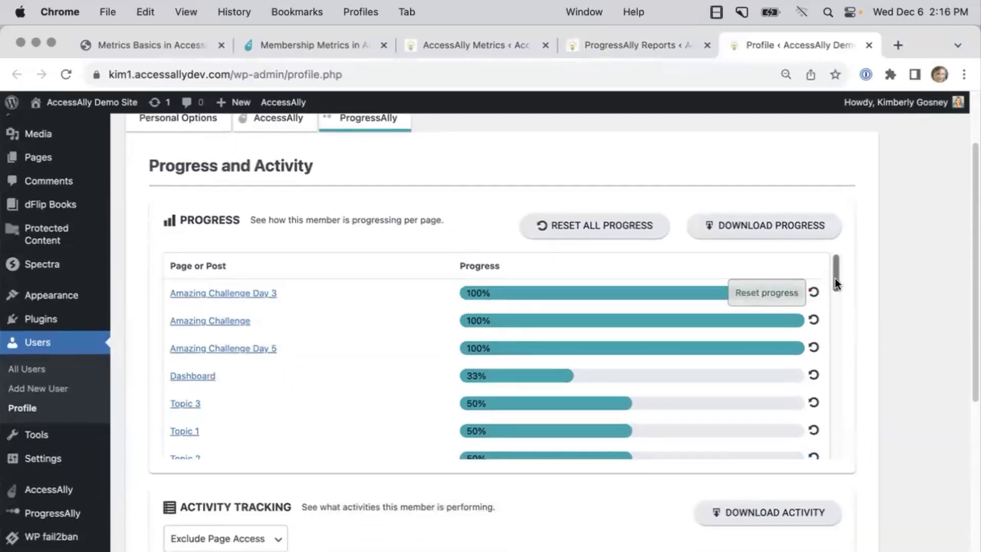
pyautogui.moveTo(835, 278); pyautogui.dragTo(849, 467)
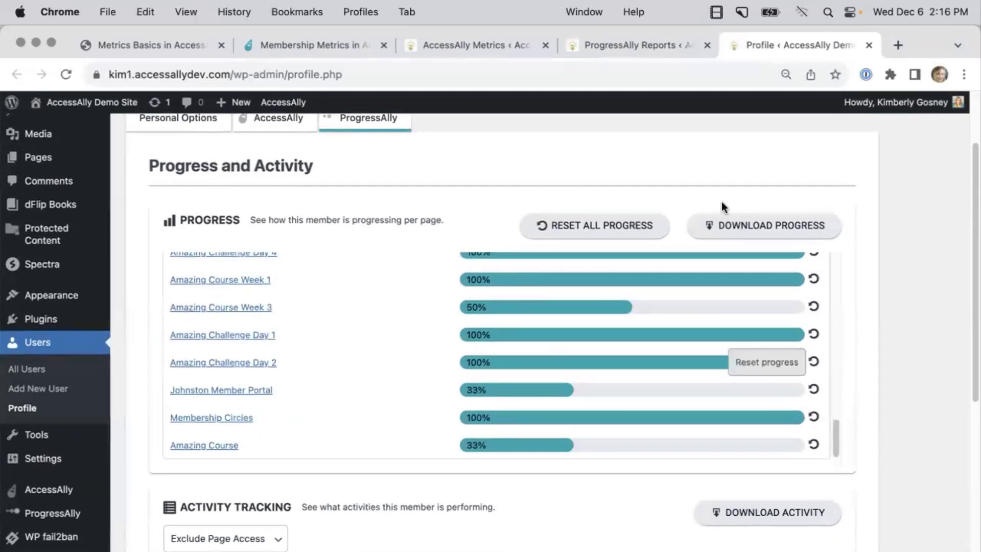
# Return to the Amazing Course metrics dashboard and look over its Progress and Sales sections.
pyautogui.click(500, 43)
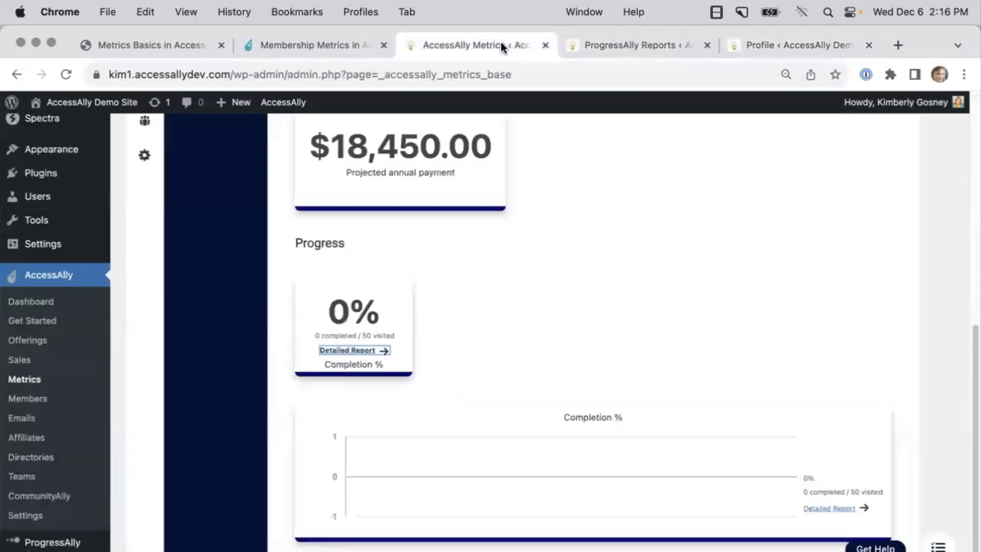
pyautogui.scroll(5, 614, 329)
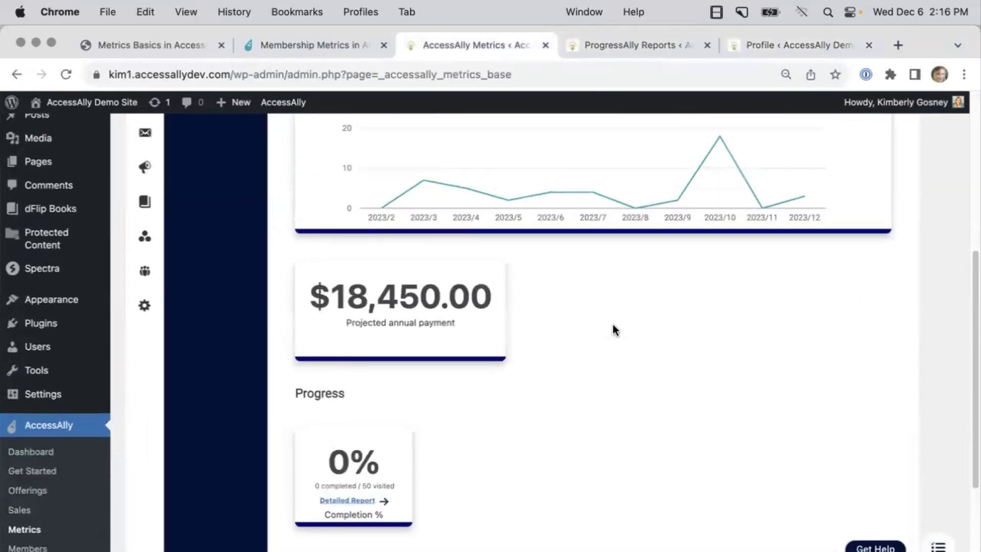
pyautogui.scroll(5, 613, 327)
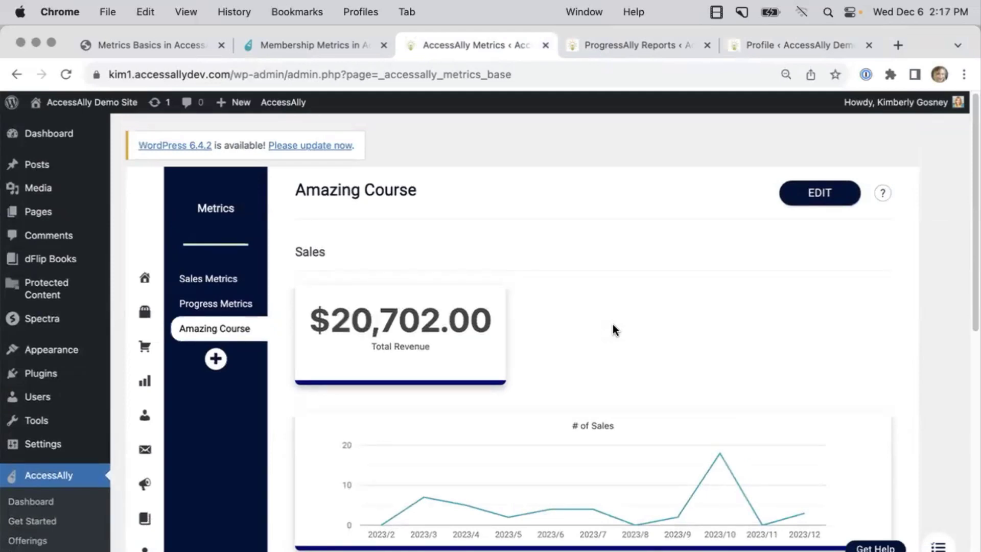
# Edit the Amazing Course dashboard and start a new Sales section item with the # of Refunds metric type.
pyautogui.click(819, 193)
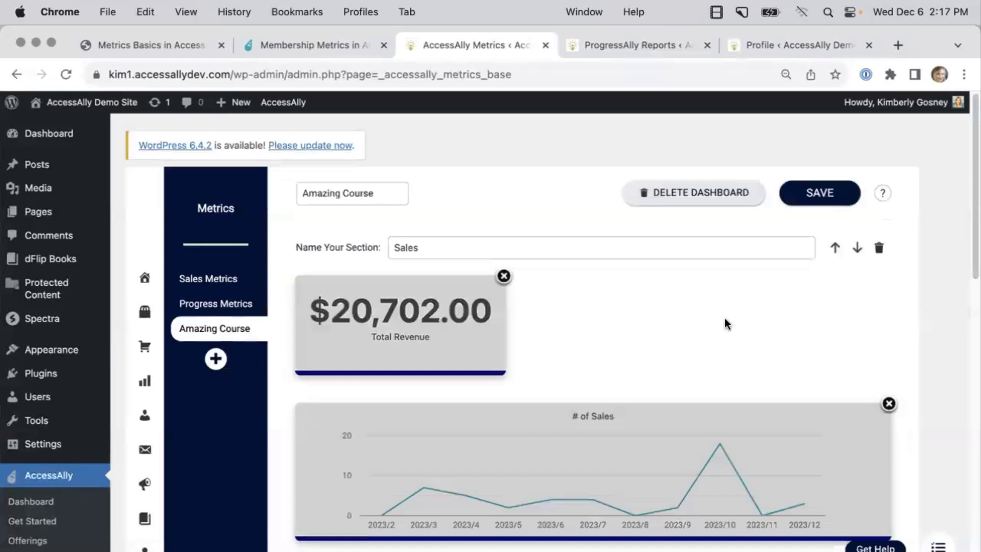
pyautogui.scroll(-3, 726, 322)
pyautogui.scroll(-5, 725, 323)
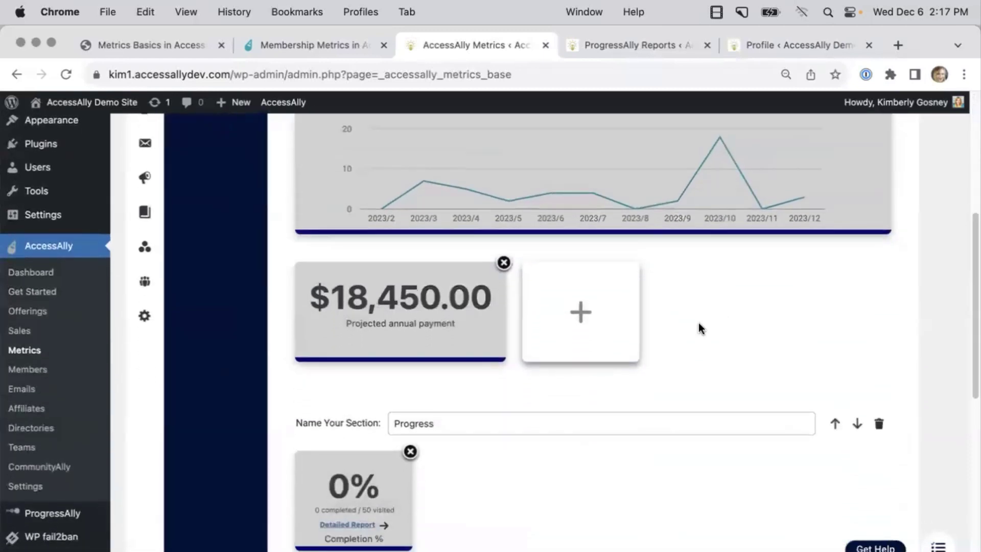
pyautogui.click(581, 310)
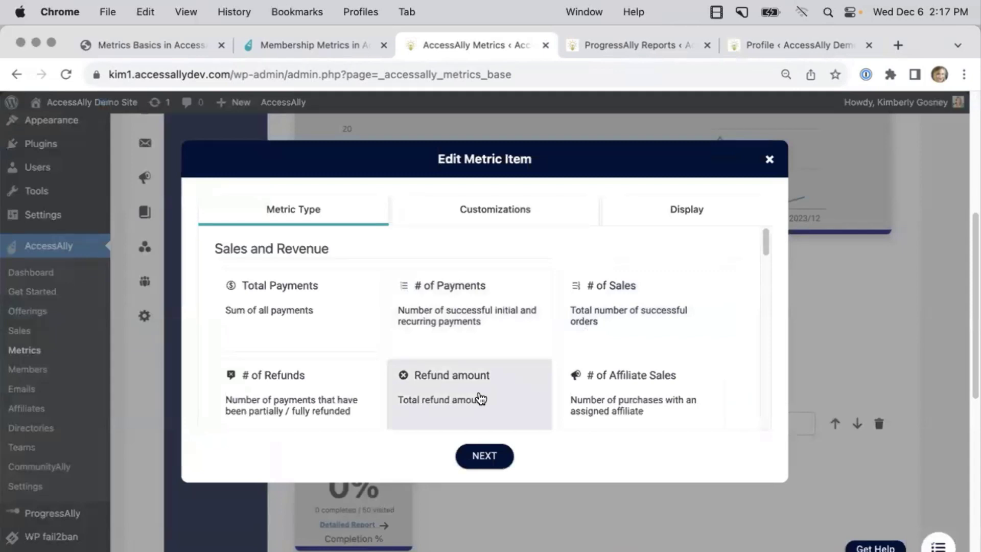
pyautogui.click(289, 403)
pyautogui.click(486, 456)
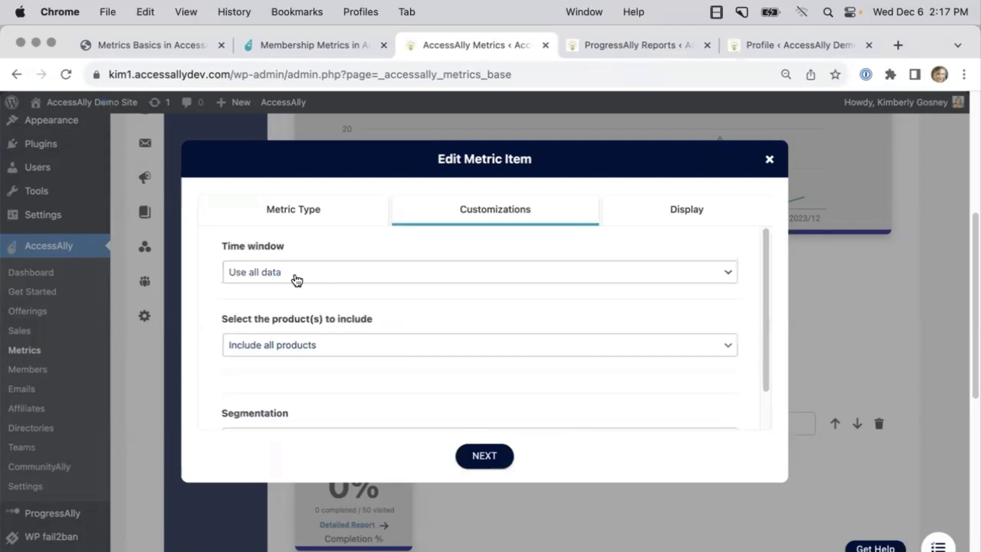
# Restrict the # of Refunds metric to checked products, with only Amazing Course Payment Plan selected.
pyautogui.click(324, 348)
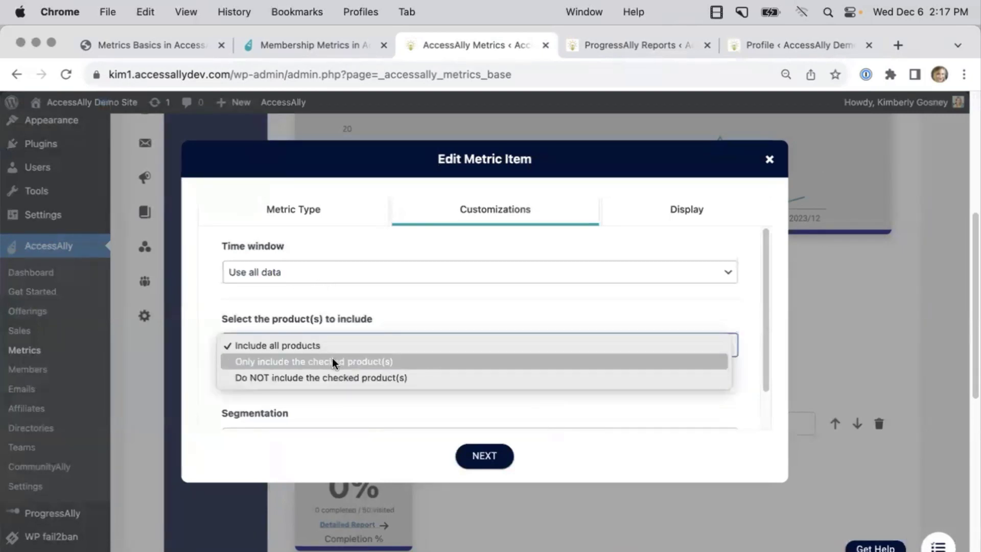
pyautogui.click(335, 361)
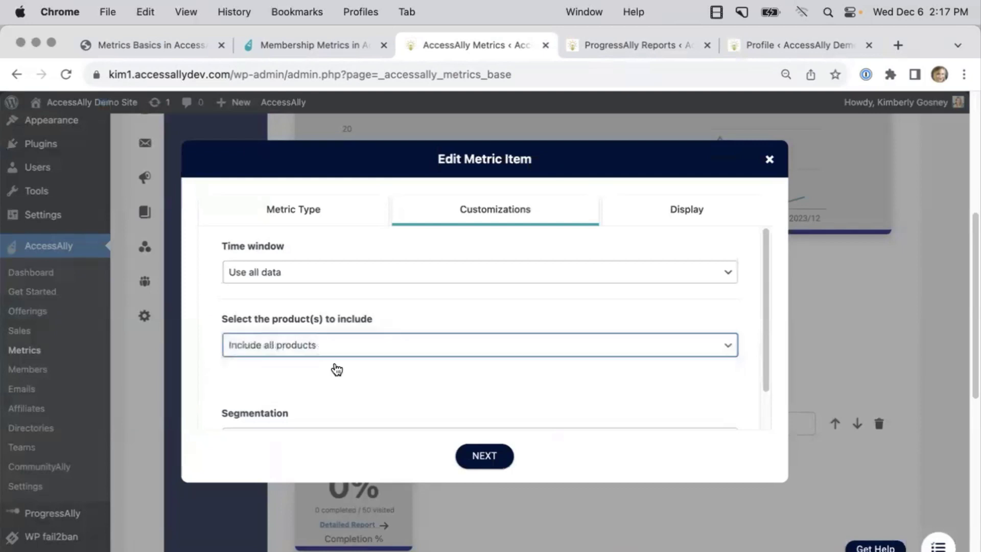
pyautogui.moveTo(764, 289); pyautogui.dragTo(765, 335)
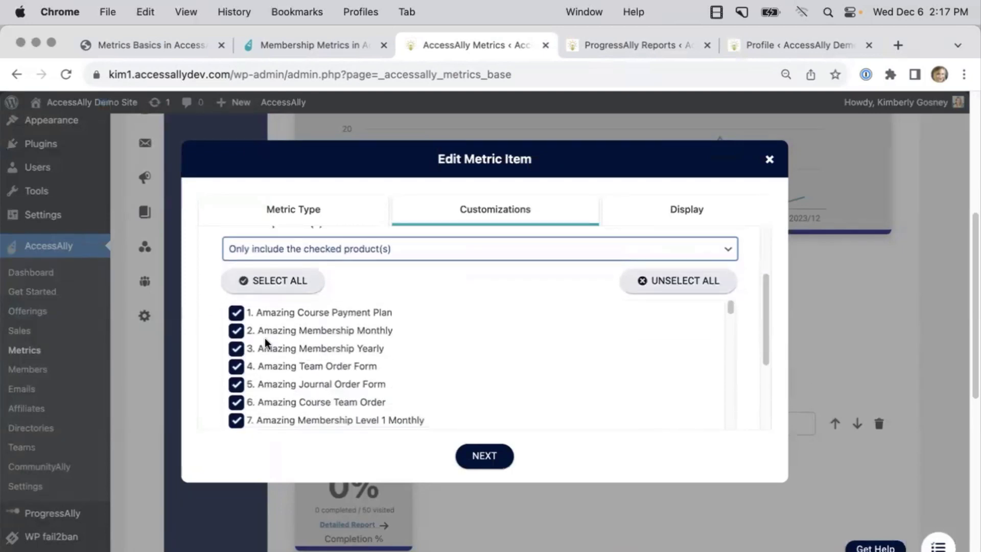
pyautogui.click(236, 330)
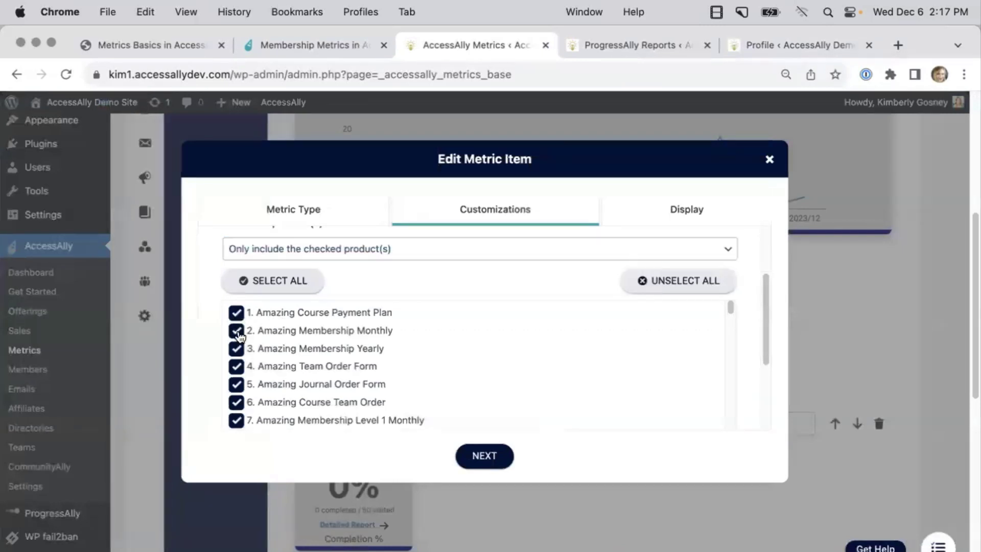
pyautogui.click(236, 348)
pyautogui.click(236, 366)
pyautogui.click(236, 384)
pyautogui.click(236, 402)
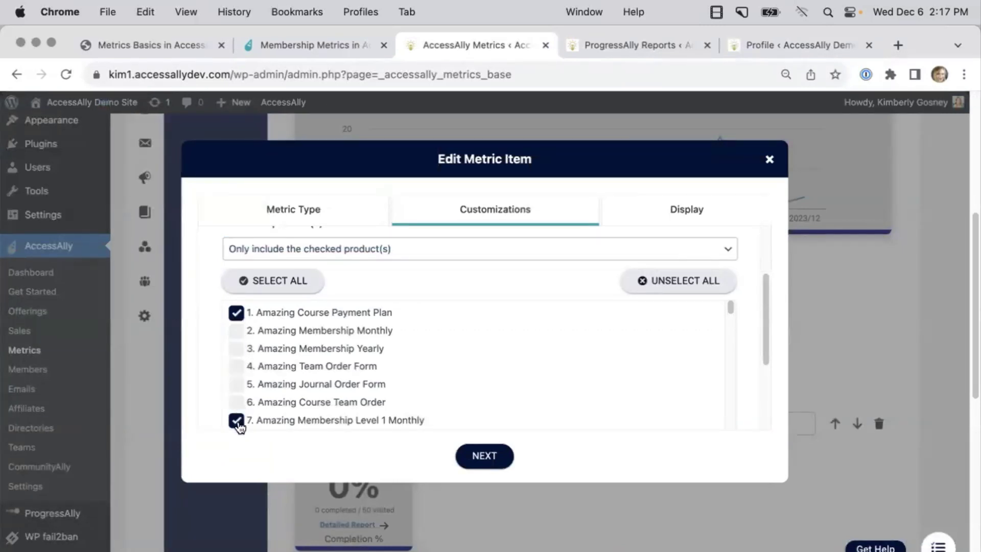
pyautogui.click(671, 280)
pyautogui.click(621, 163)
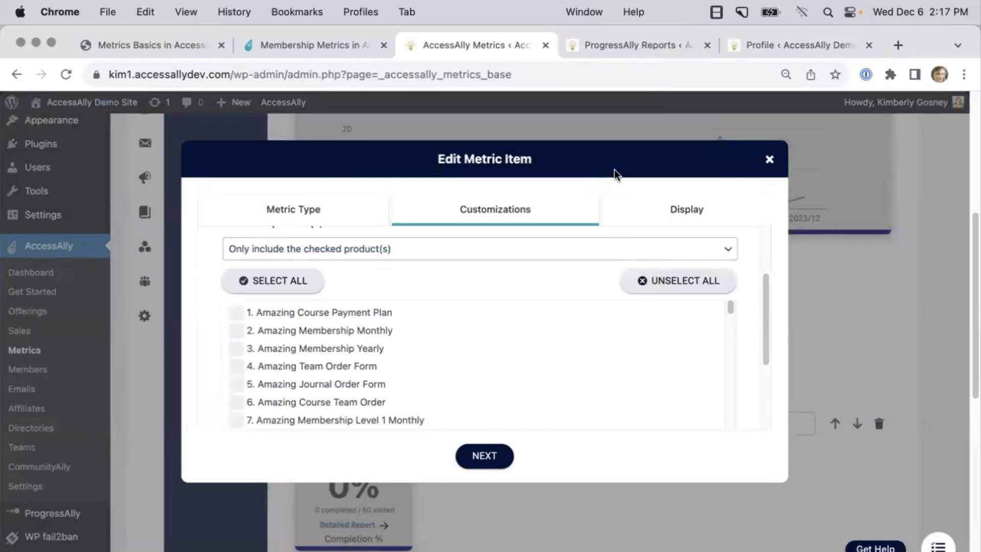
pyautogui.click(238, 314)
pyautogui.moveTo(766, 336); pyautogui.dragTo(774, 402)
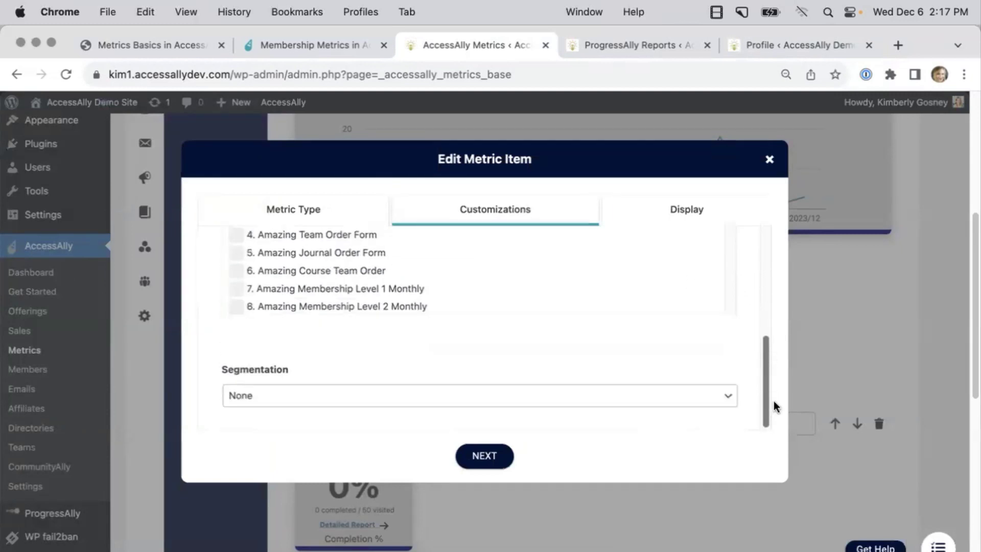
# Add the # of Refunds item with its default label and colors, and save the Amazing Course dashboard.
pyautogui.click(484, 457)
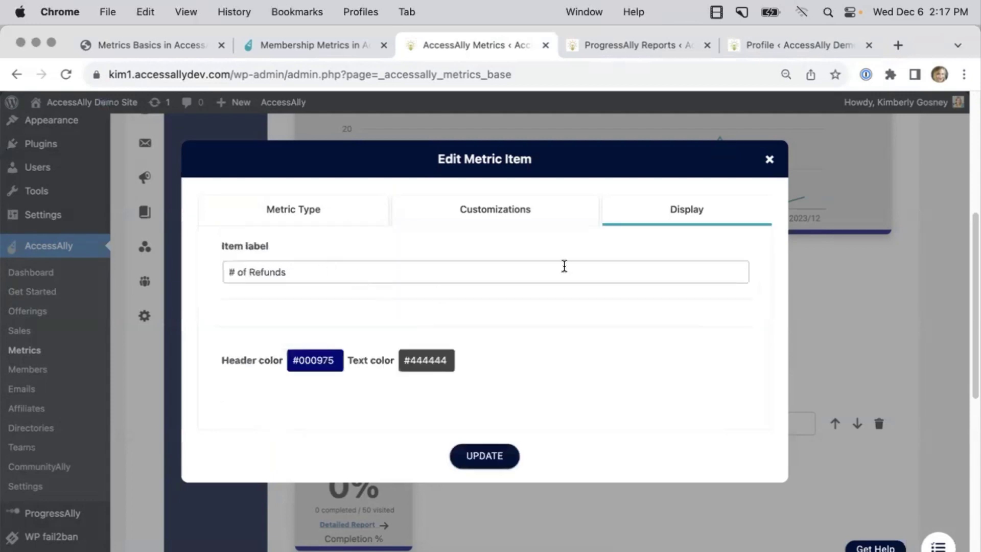
pyautogui.click(495, 450)
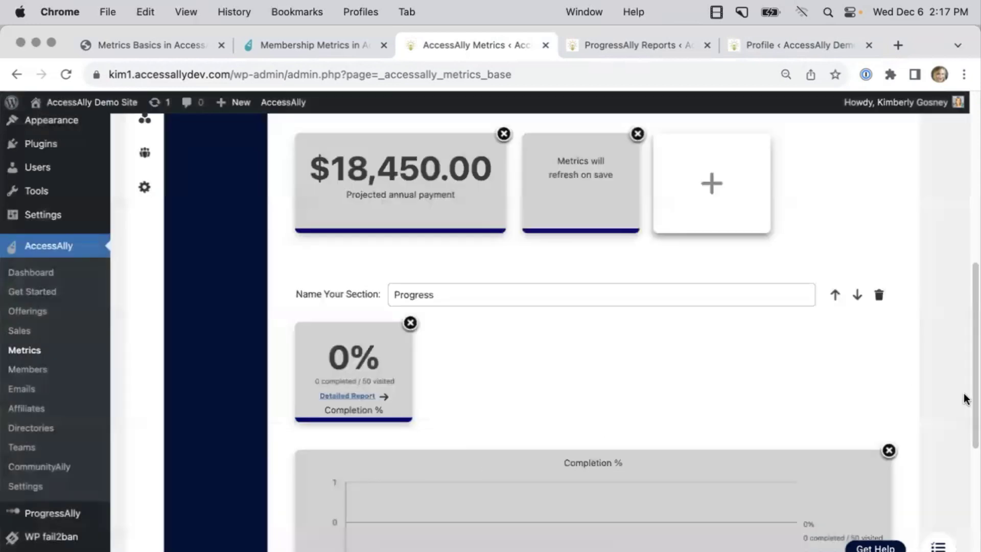
pyautogui.moveTo(970, 389); pyautogui.dragTo(944, 212)
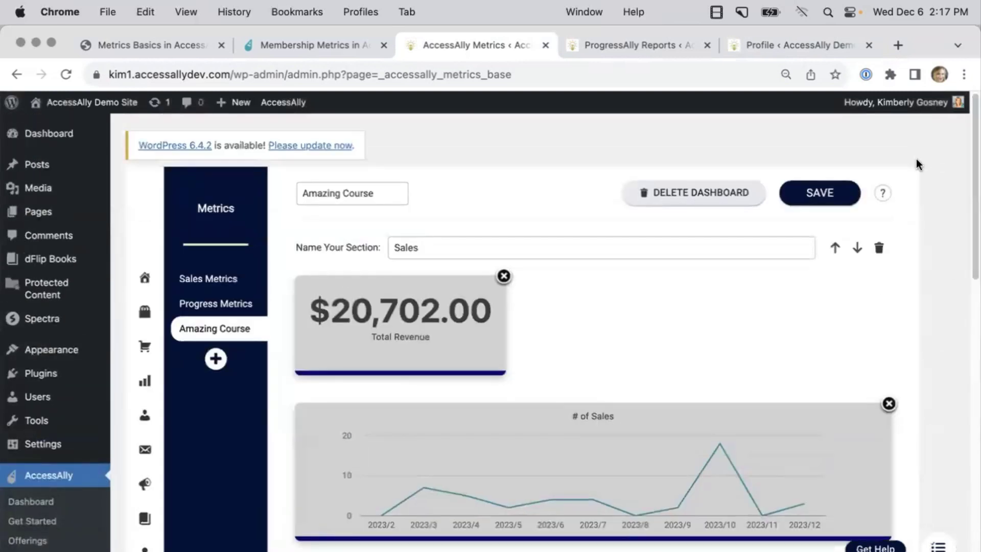
pyautogui.click(838, 197)
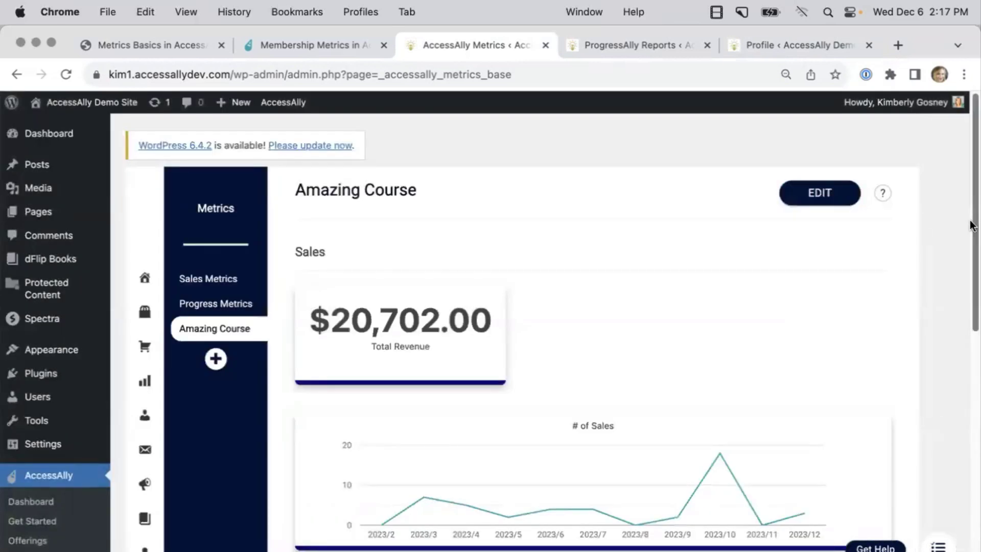
pyautogui.moveTo(970, 221); pyautogui.dragTo(971, 337)
pyautogui.scroll(-3, 971, 337)
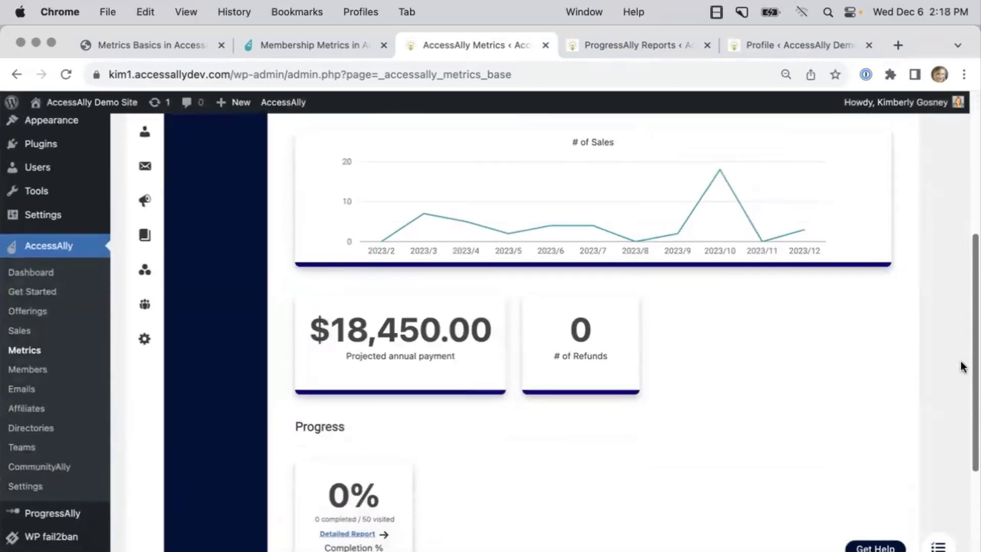
# Reopen the dashboard for editing and start another Sales section item with the # of Affiliate Sales metric type.
pyautogui.scroll(10, 595, 346)
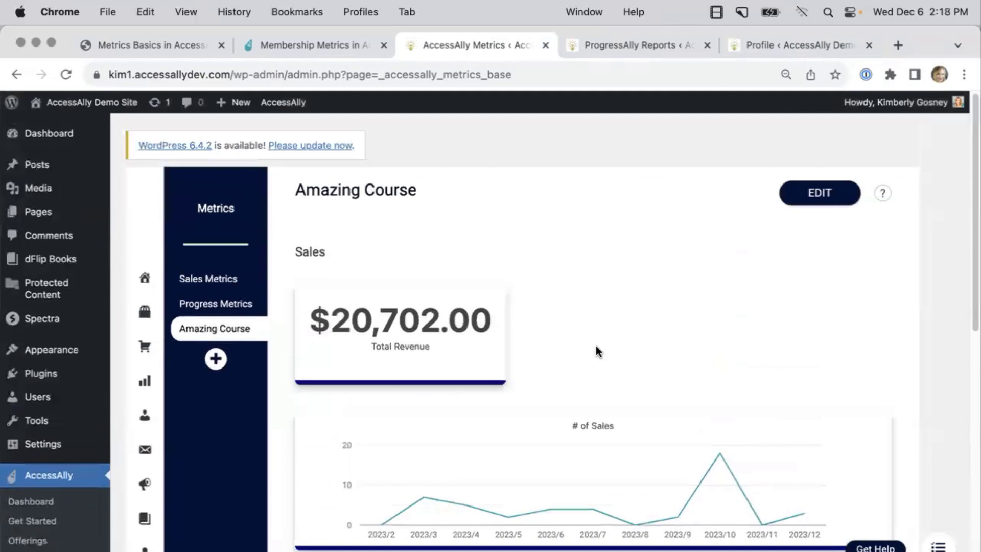
pyautogui.click(809, 192)
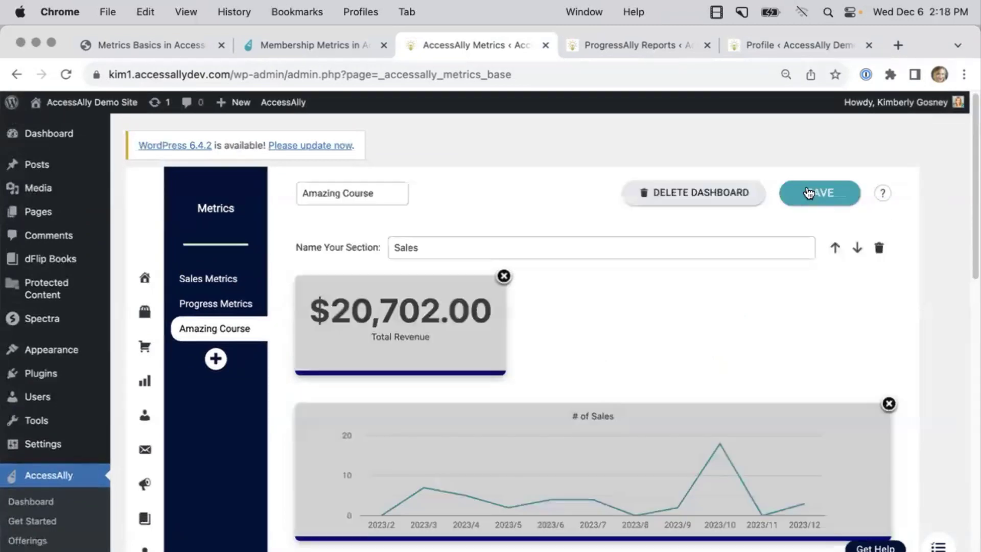
pyautogui.scroll(-5, 718, 348)
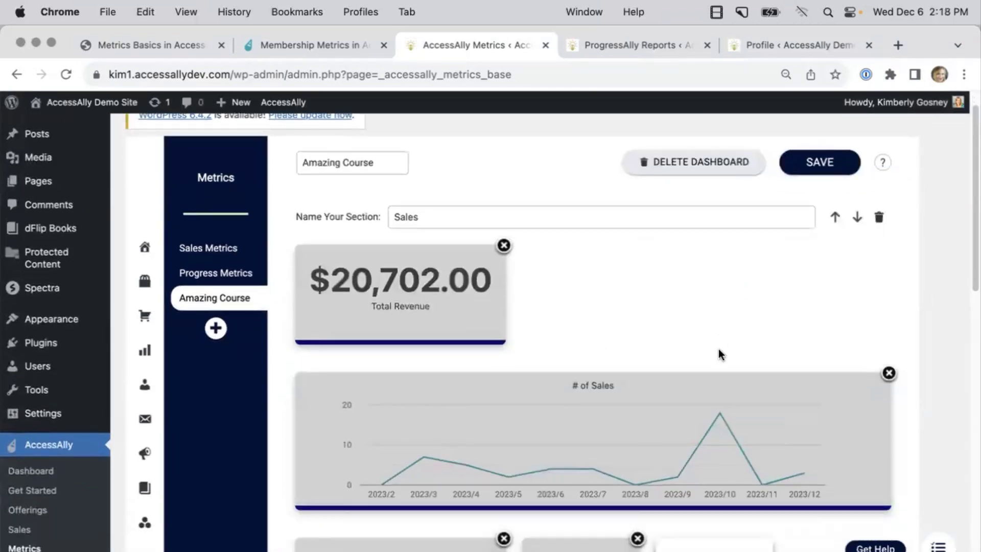
pyautogui.scroll(-3, 712, 360)
pyautogui.click(705, 369)
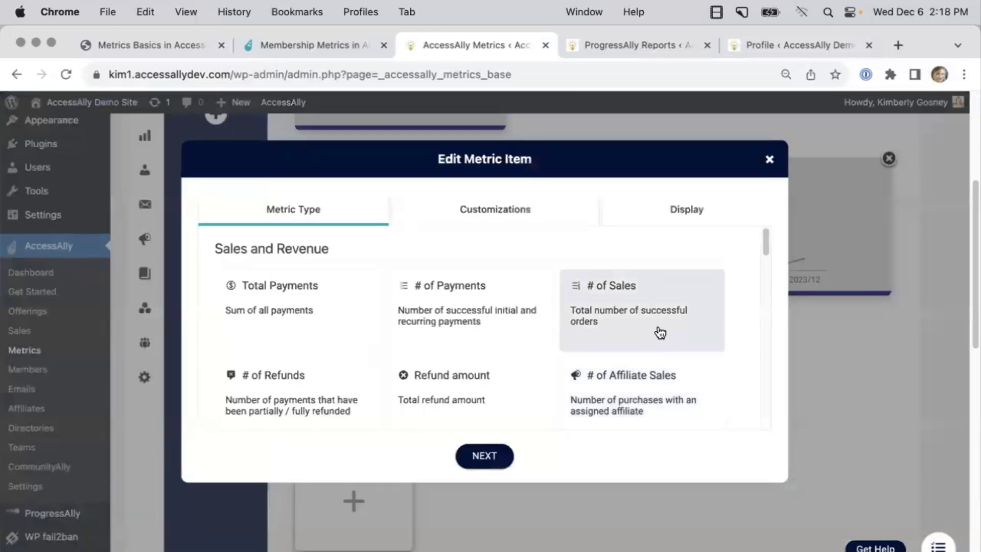
pyautogui.moveTo(764, 243)
pyautogui.mouseDown()
pyautogui.moveTo(765, 277)
pyautogui.moveTo(759, 255)
pyautogui.mouseUp()
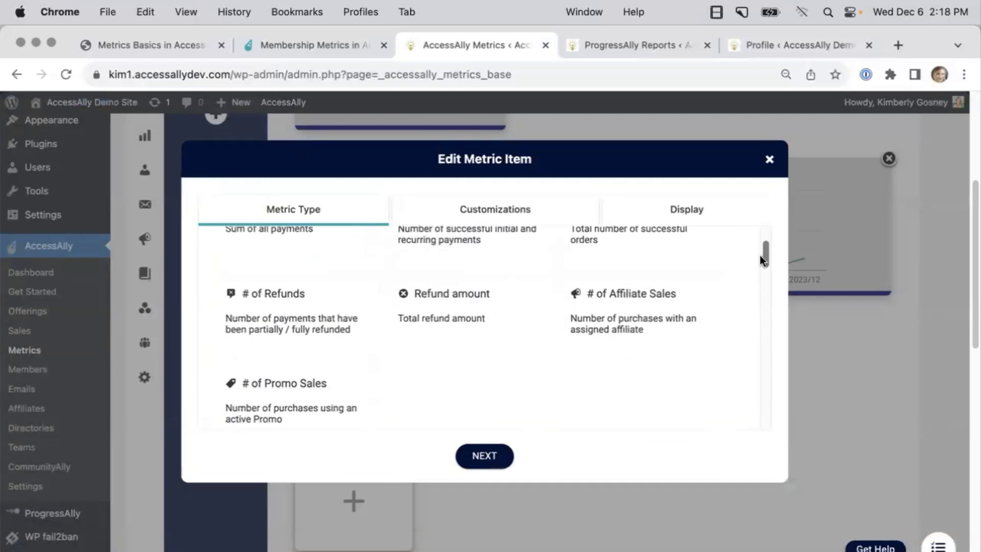
pyautogui.click(656, 318)
pyautogui.click(481, 457)
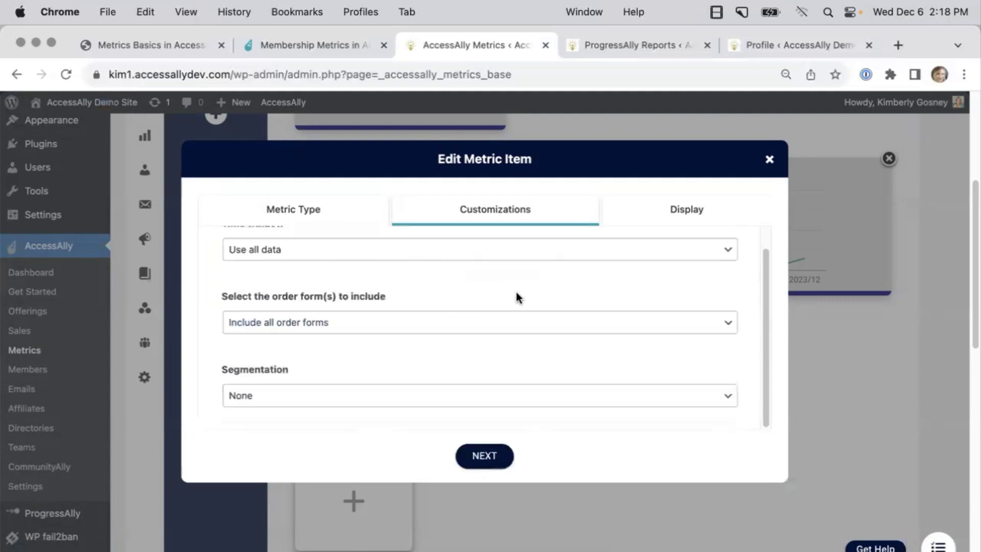
# Limit the # of Affiliate Sales metric to checked order forms, with only Amazing Course Payment Plan selected.
pyautogui.click(581, 324)
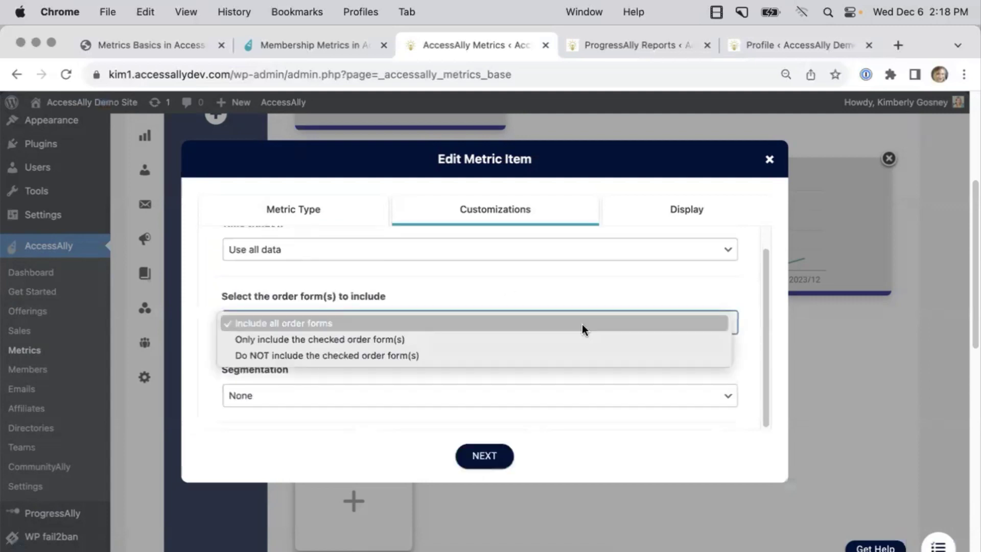
pyautogui.click(403, 339)
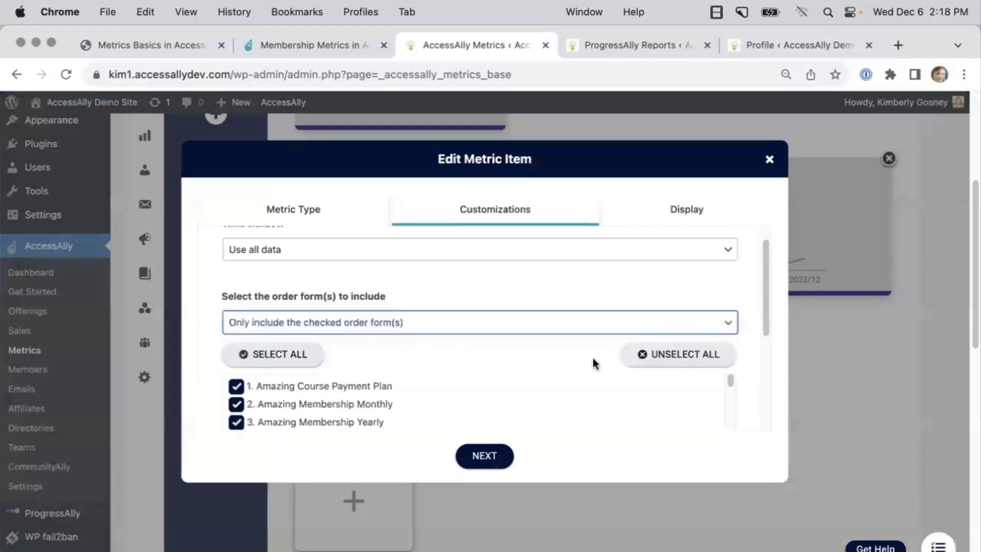
pyautogui.click(661, 356)
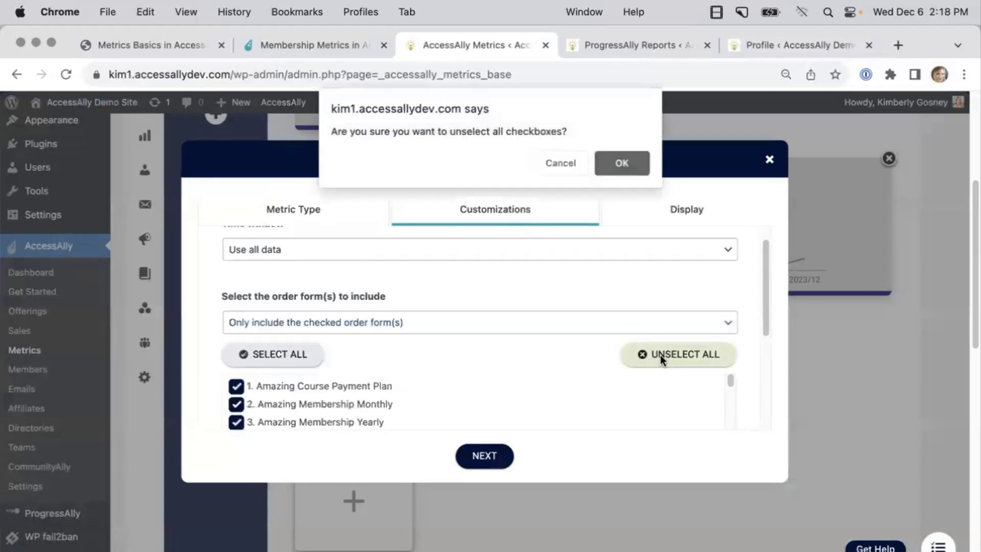
pyautogui.click(613, 169)
pyautogui.click(236, 386)
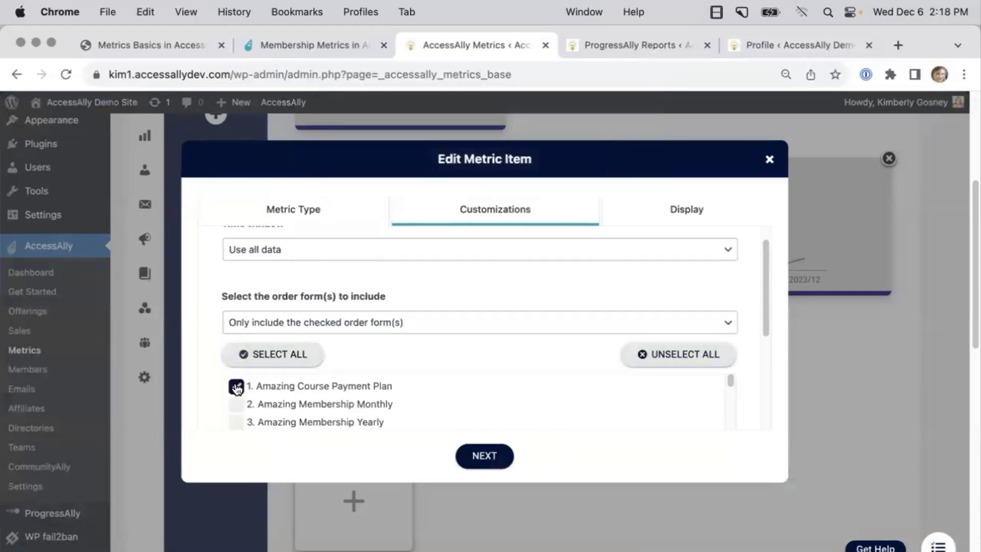
# Add the # of Affiliate Sales item with its default label and colors, save the dashboard, and review its Sales and Progress sections.
pyautogui.click(476, 460)
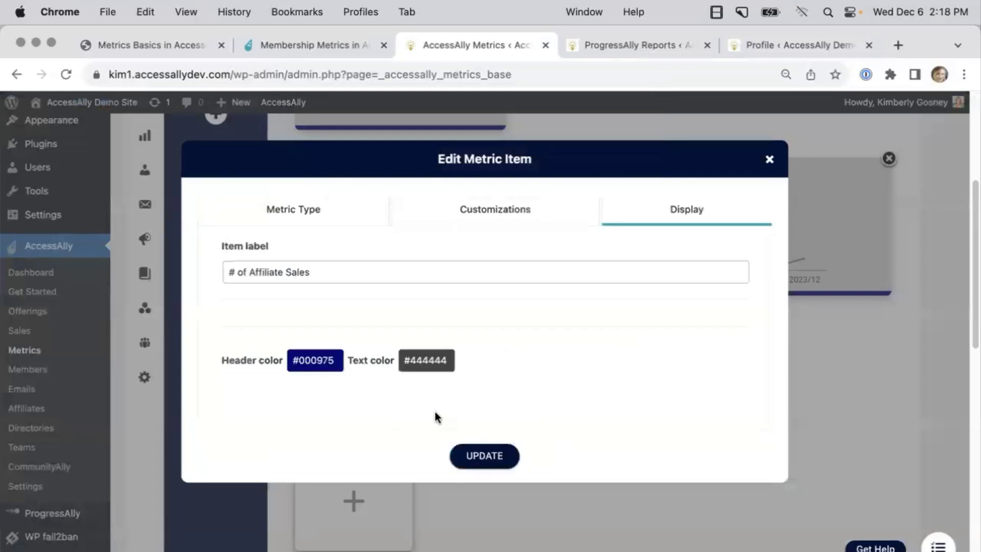
pyautogui.click(490, 464)
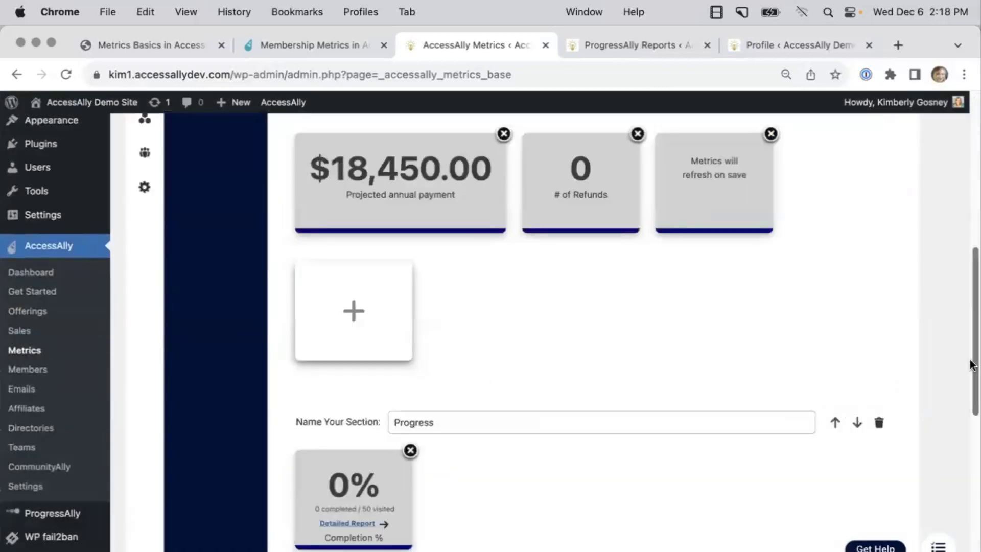
pyautogui.moveTo(973, 361); pyautogui.dragTo(973, 218)
pyautogui.click(832, 162)
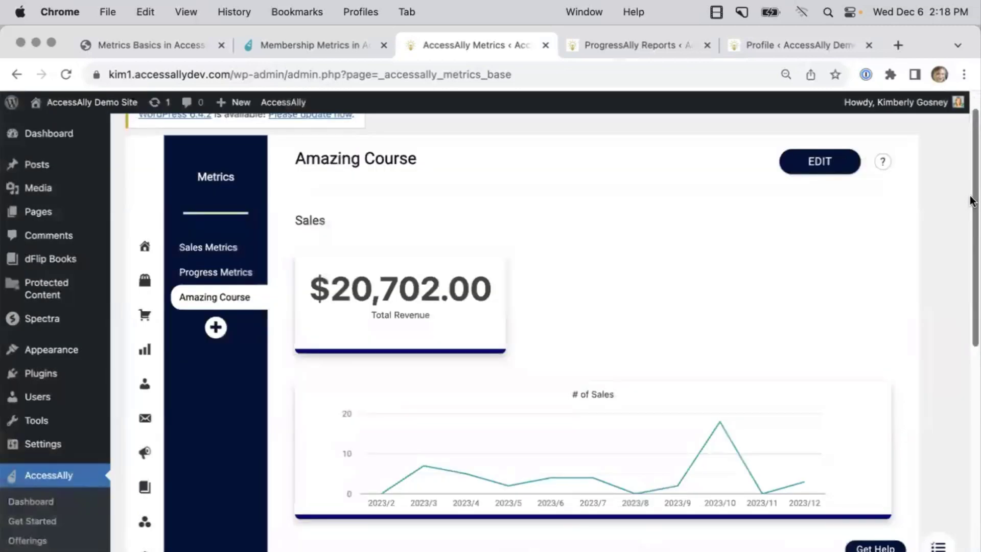
pyautogui.moveTo(971, 200); pyautogui.dragTo(969, 343)
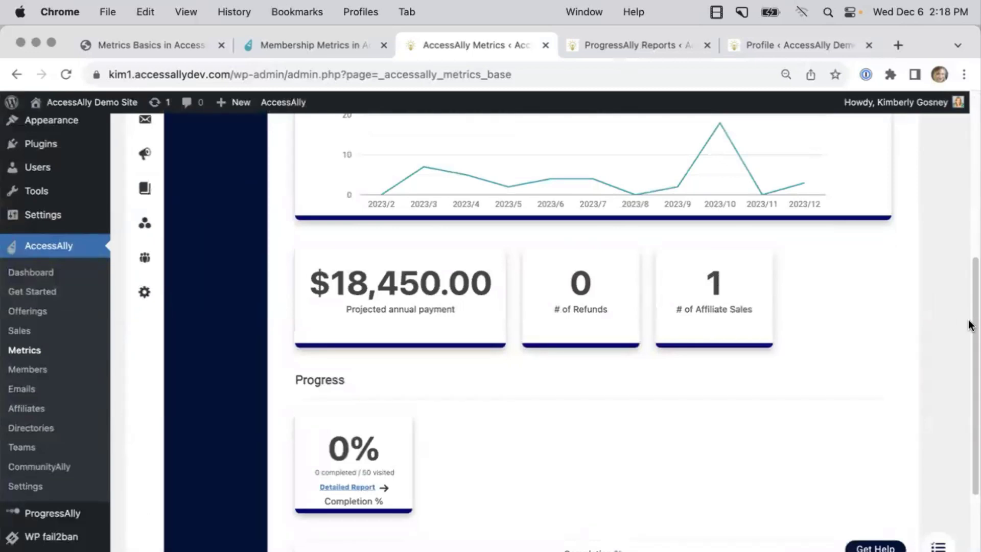
pyautogui.moveTo(969, 325); pyautogui.dragTo(972, 433)
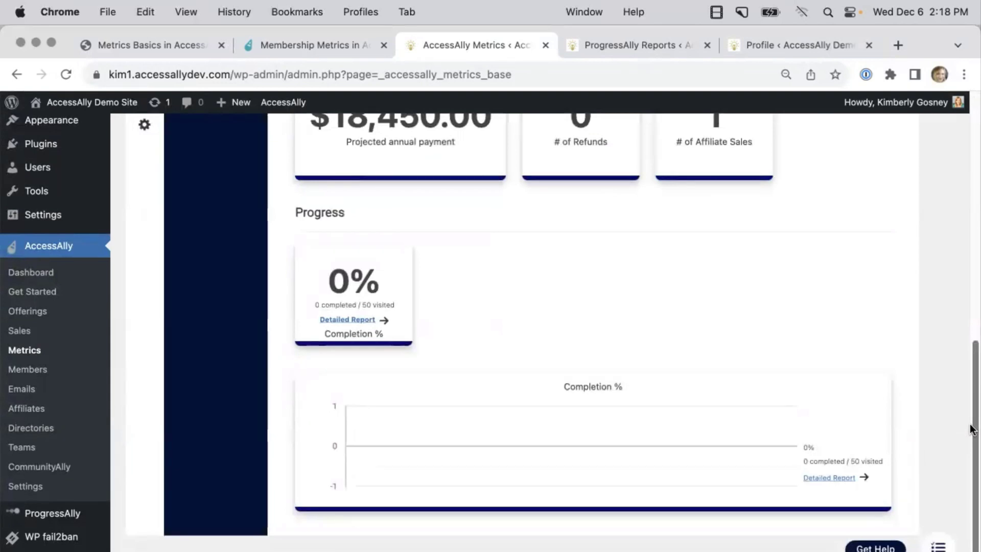
# Reopen the Amazing Course dashboard for editing and start another Progress section item with the Page Completion Time metric type.
pyautogui.moveTo(970, 427); pyautogui.dragTo(908, 170)
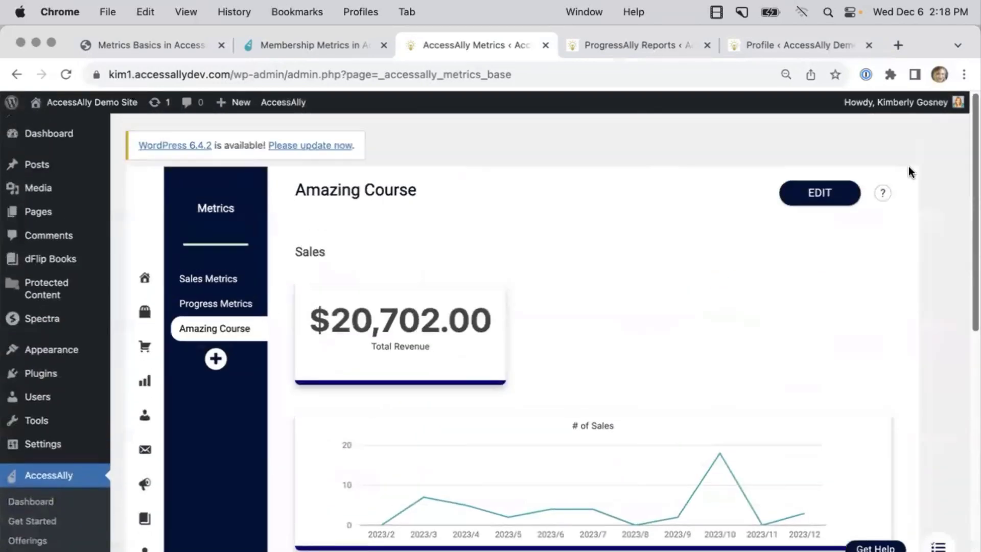
pyautogui.click(835, 197)
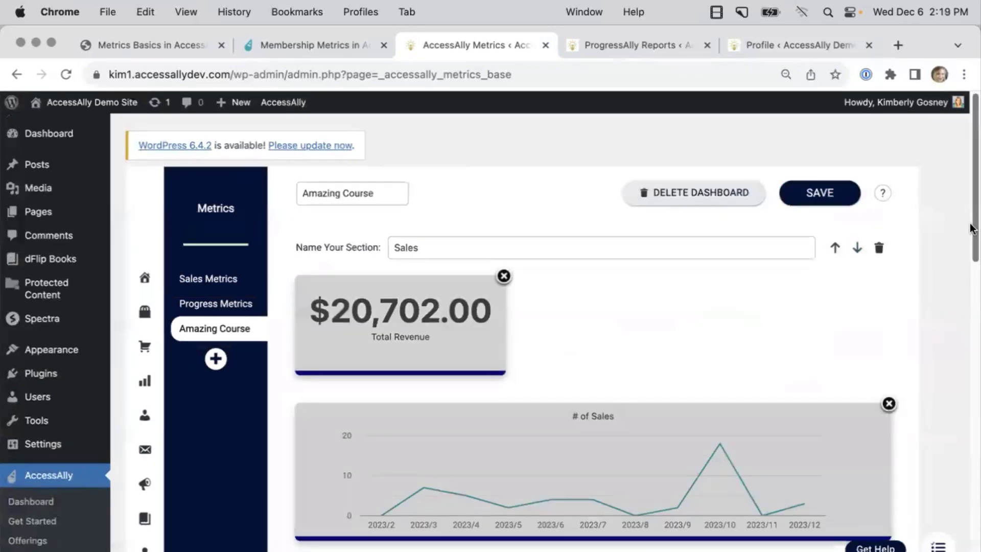
pyautogui.moveTo(972, 219); pyautogui.dragTo(970, 481)
pyautogui.click(364, 505)
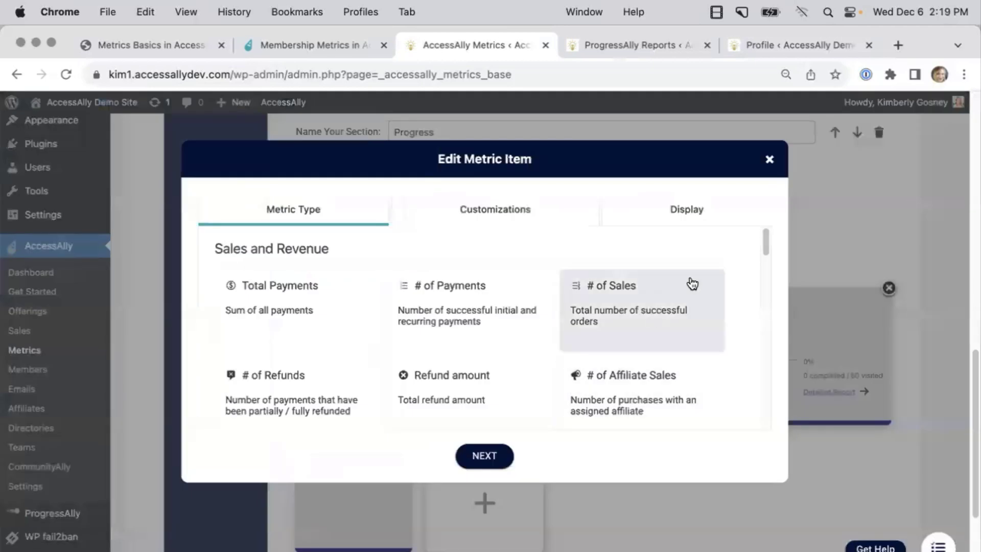
pyautogui.moveTo(764, 245); pyautogui.dragTo(765, 392)
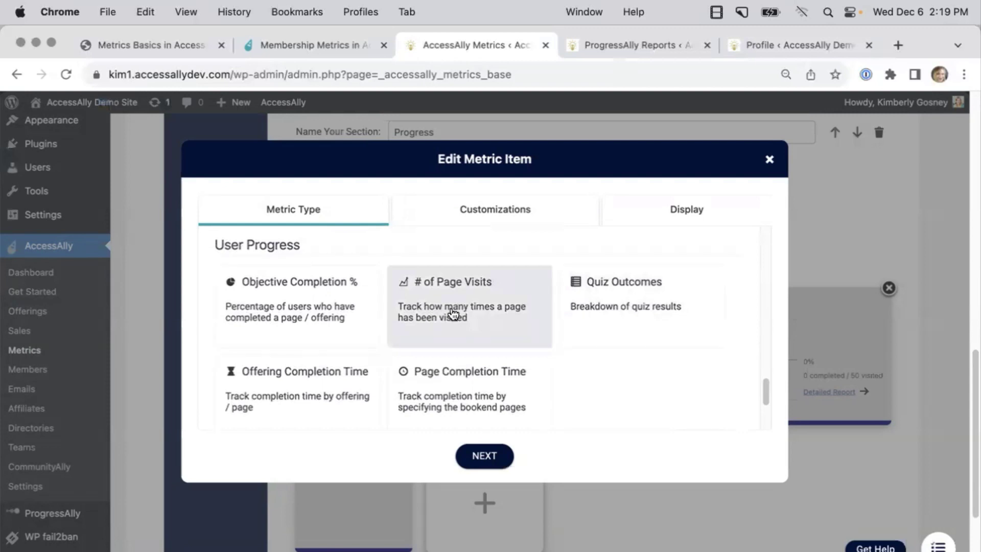
pyautogui.click(442, 378)
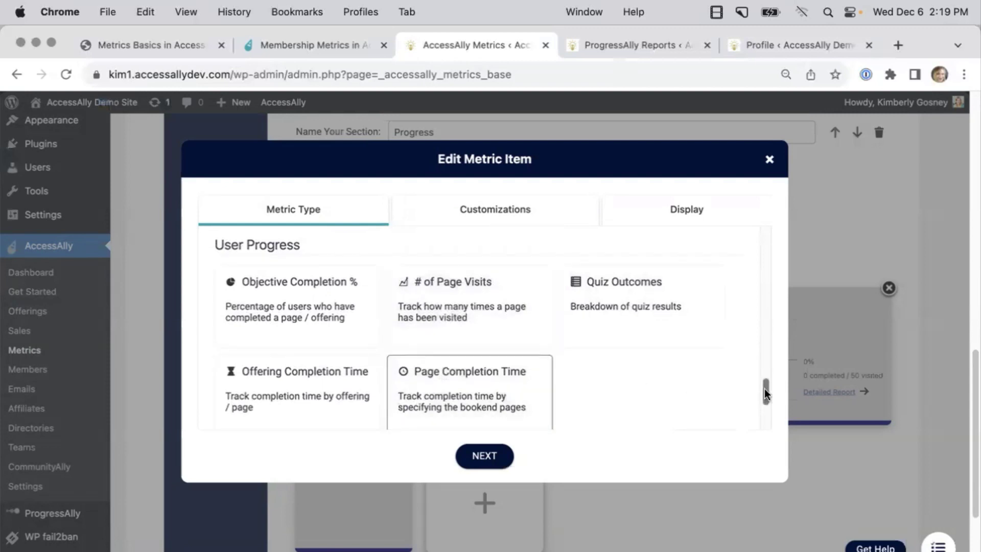
pyautogui.moveTo(764, 390); pyautogui.dragTo(764, 408)
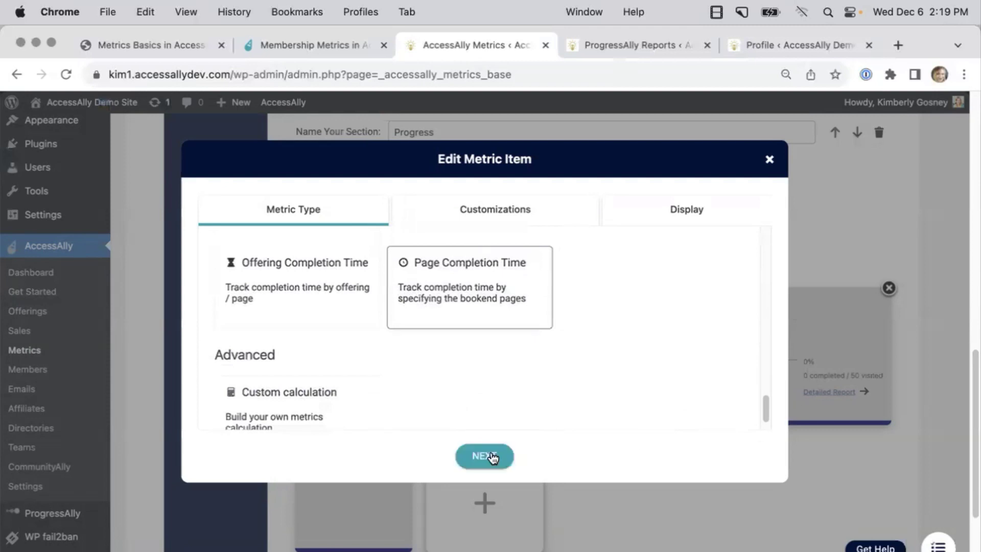
pyautogui.click(488, 456)
# Set Amazing Course Week 1 (64) as both the start-time page and the completion-time page for the metric.
pyautogui.click(347, 272)
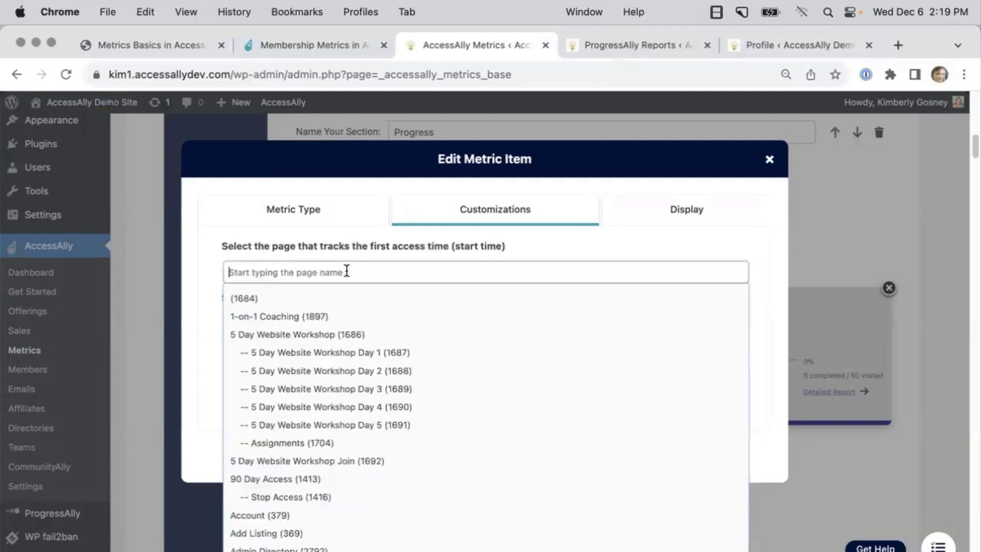
pyautogui.write('Am')
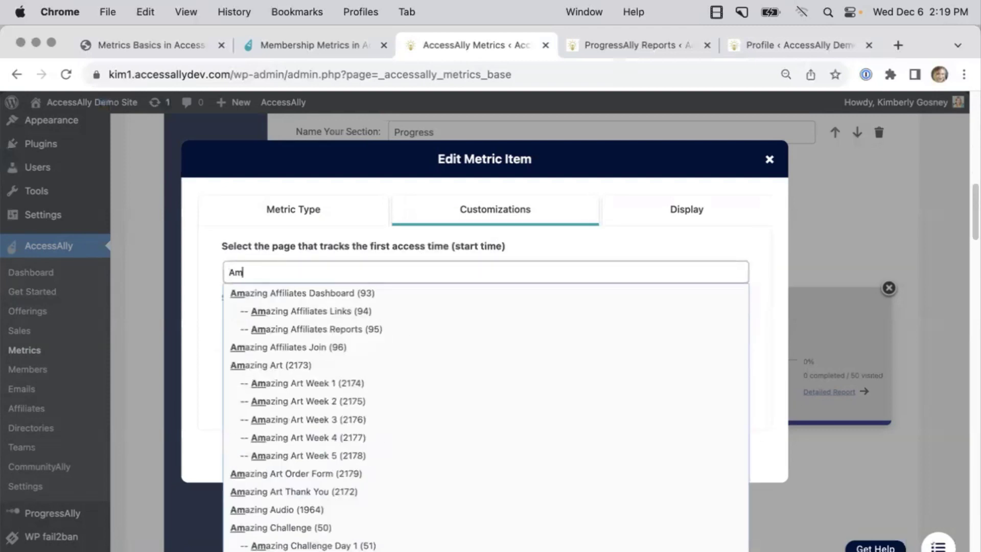
pyautogui.write('azing Course')
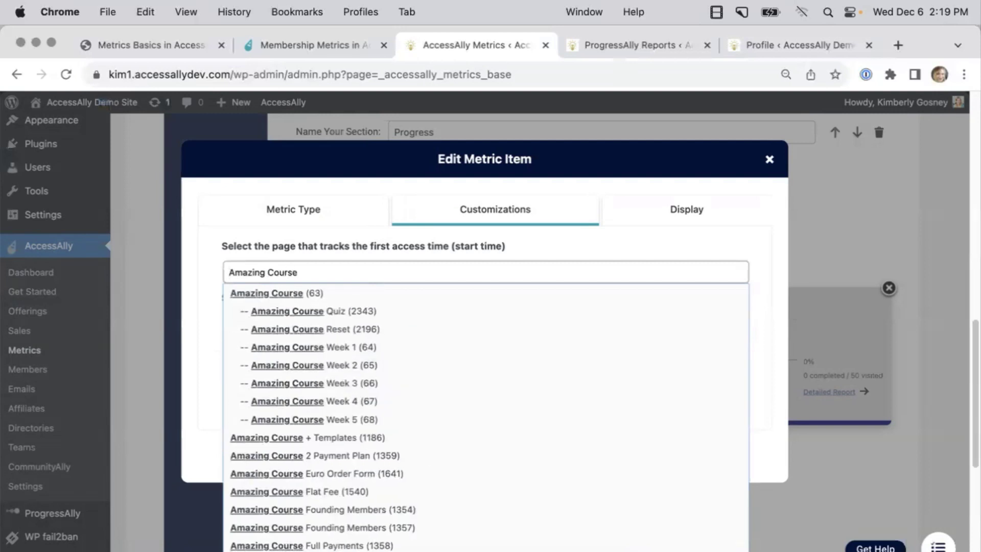
pyautogui.click(352, 347)
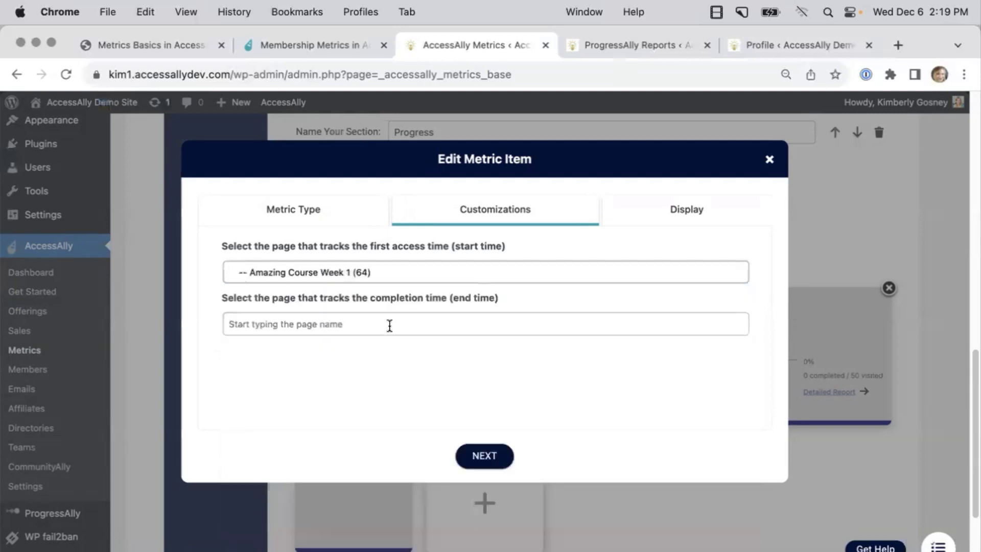
pyautogui.click(389, 326)
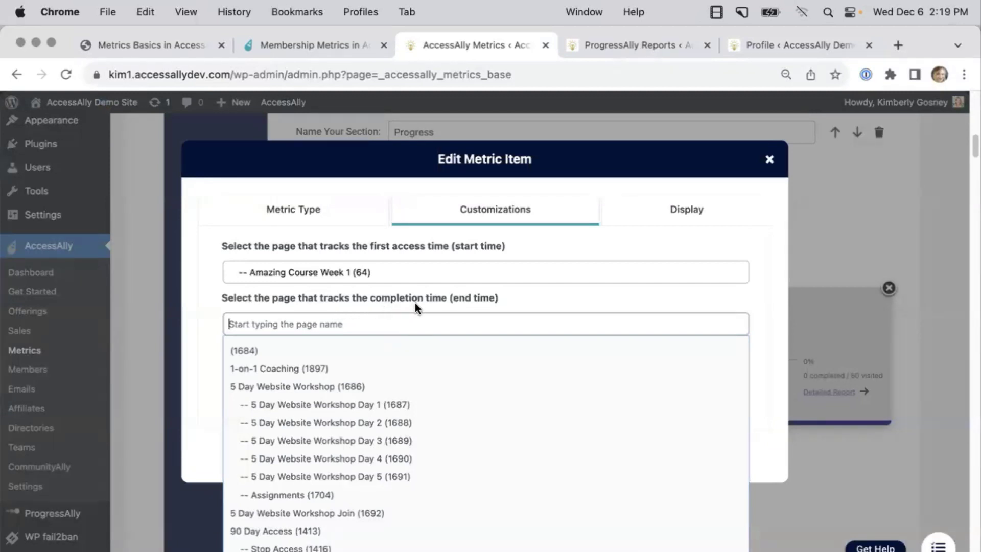
pyautogui.write('Amazing ')
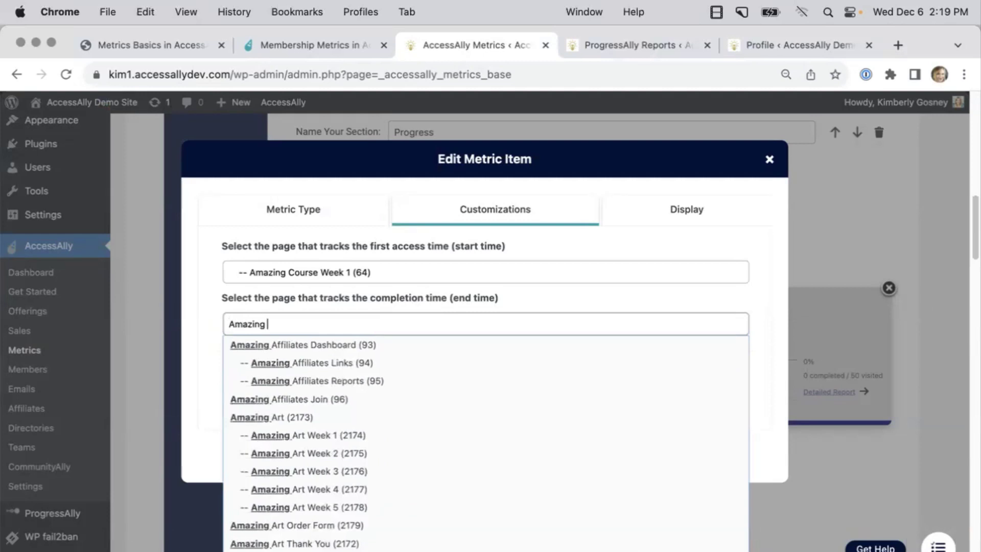
pyautogui.write('Course Week')
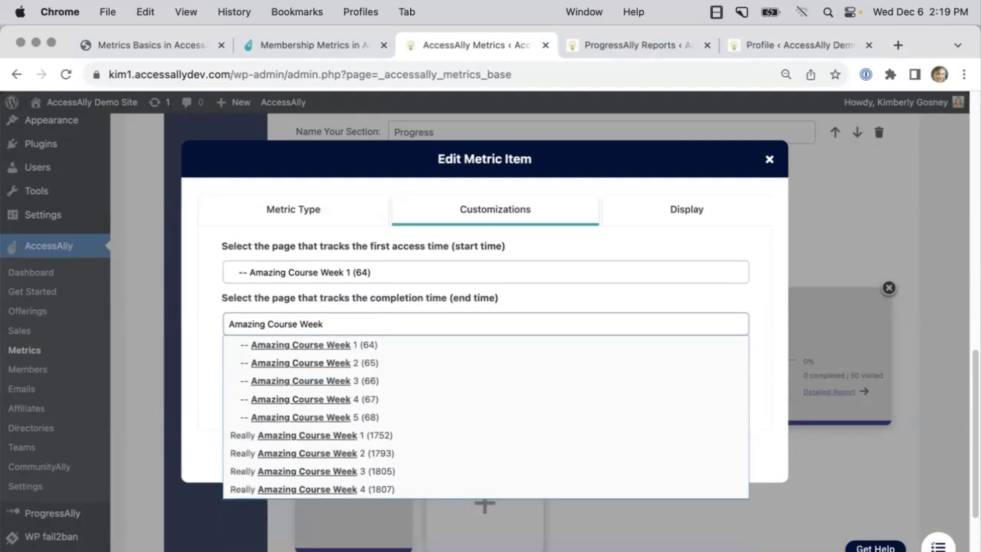
pyautogui.click(351, 346)
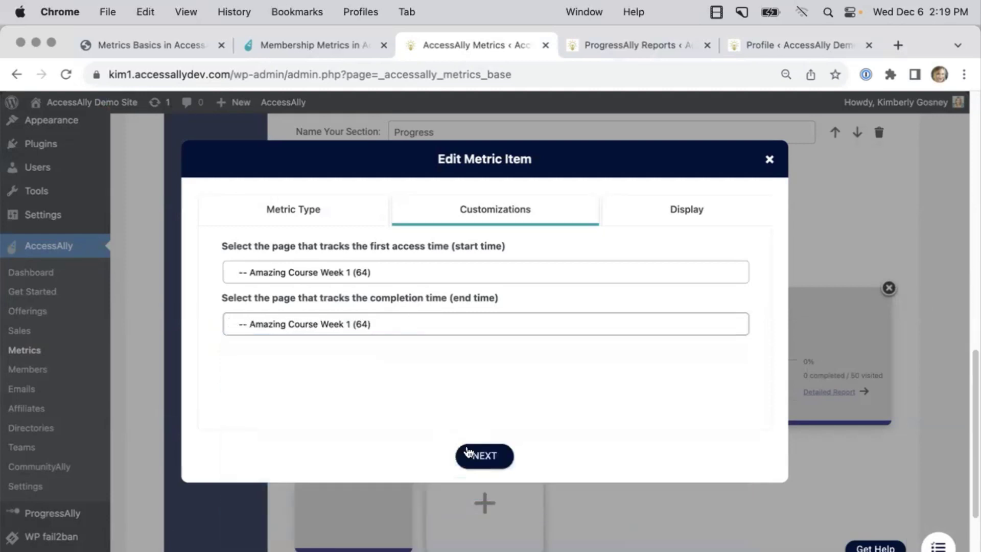
# Label the item Page Completion Time (Week 1) with its default colors, add it, and save the dashboard.
pyautogui.click(469, 453)
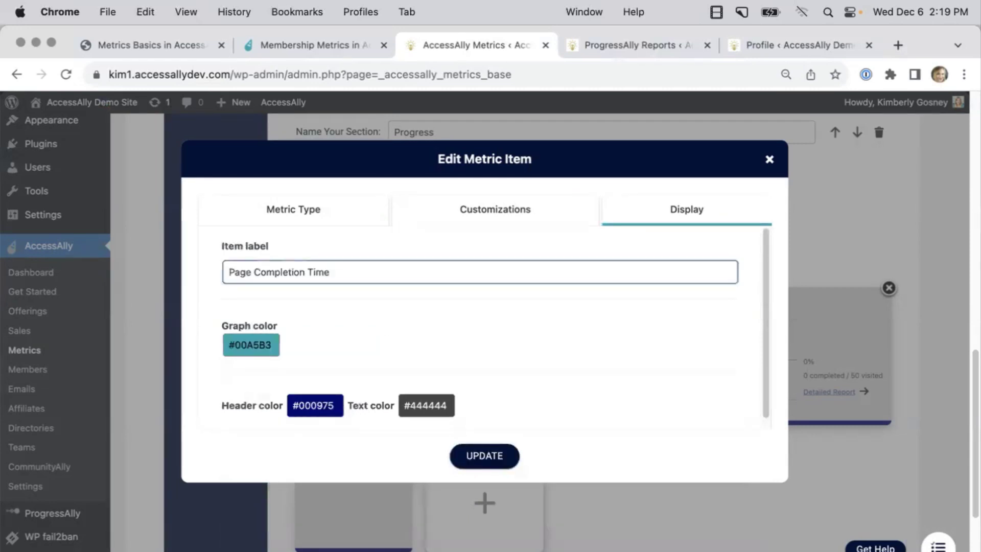
pyautogui.write('(Week 1)')
pyautogui.click(484, 456)
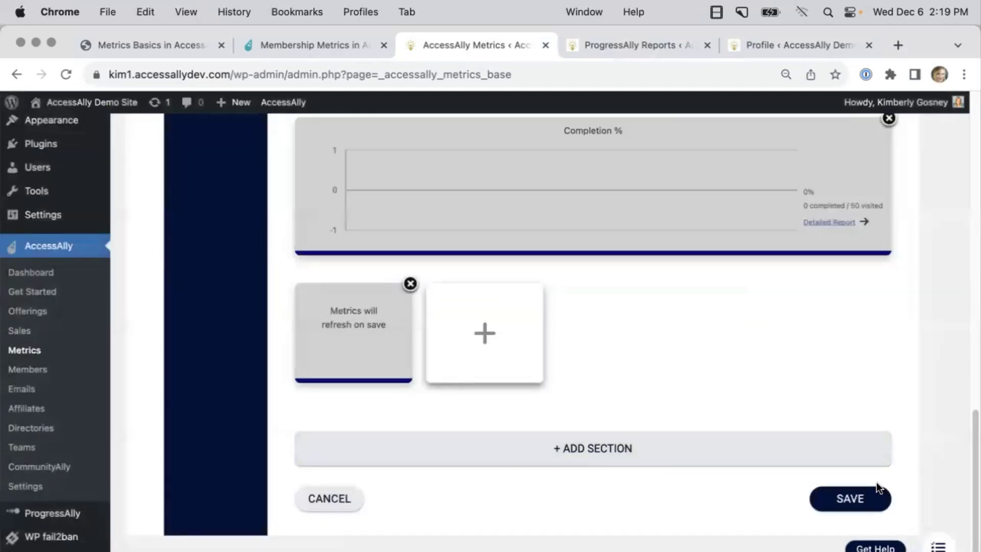
pyautogui.click(870, 496)
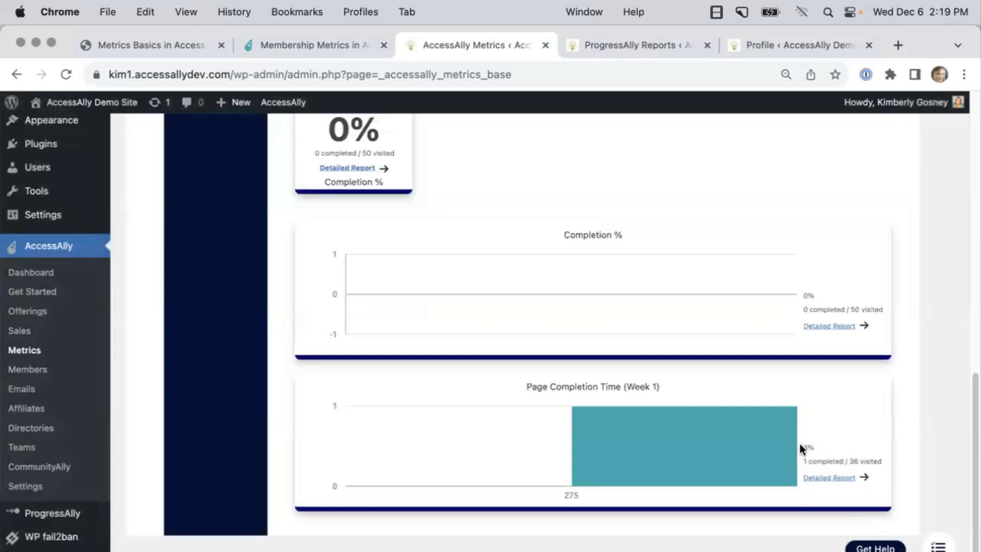
# Open the detailed report for Page Completion Time (Week 1) and review its progress statistics, objective completion details and members who completed all objectives.
pyautogui.moveTo(624, 456)
pyautogui.click(832, 478)
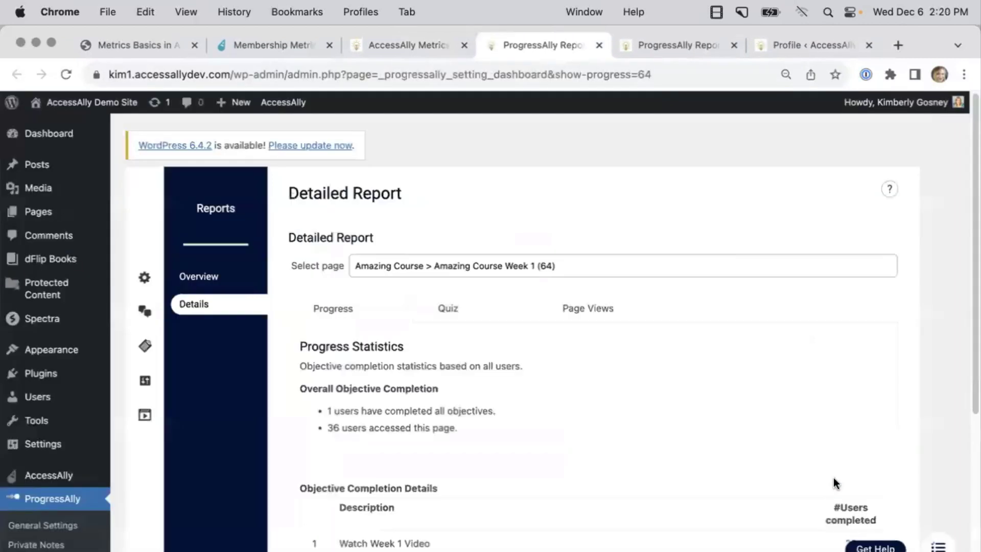
pyautogui.scroll(-5, 744, 395)
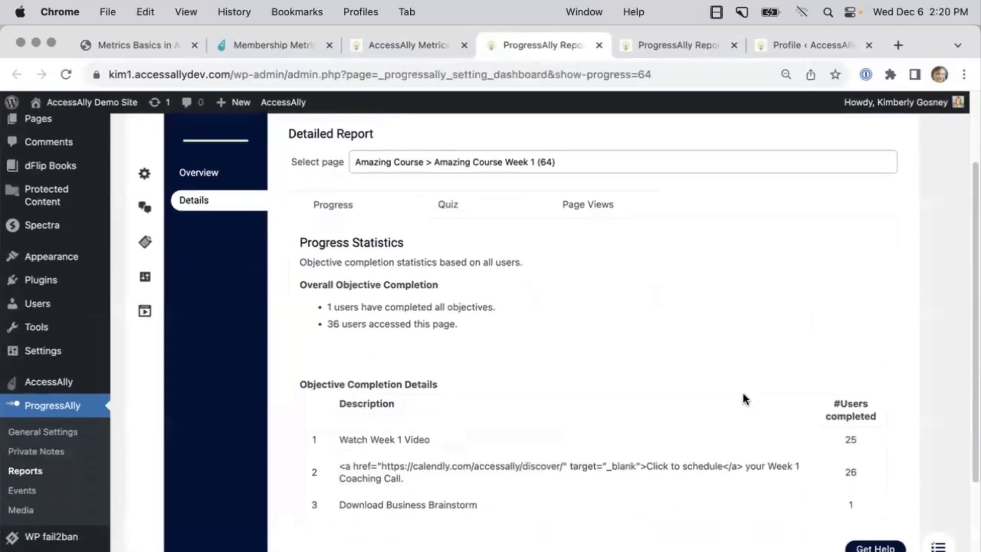
pyautogui.scroll(-1, 743, 394)
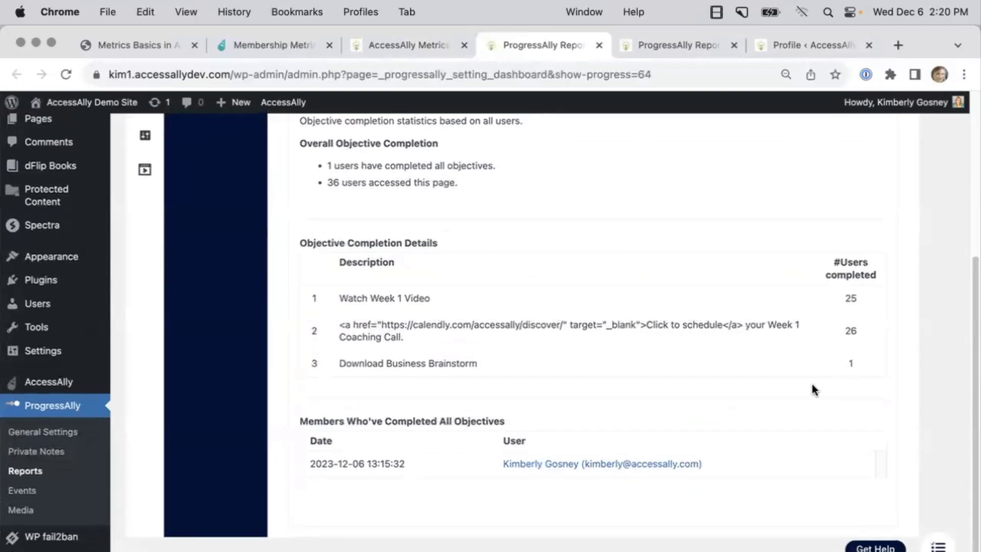
pyautogui.scroll(-1, 767, 399)
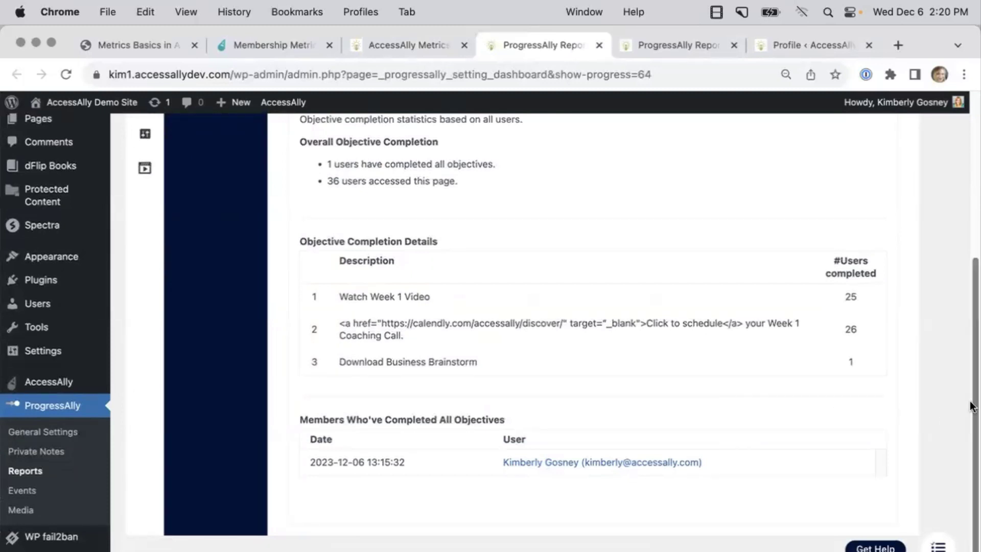
pyautogui.moveTo(969, 383); pyautogui.dragTo(954, 254)
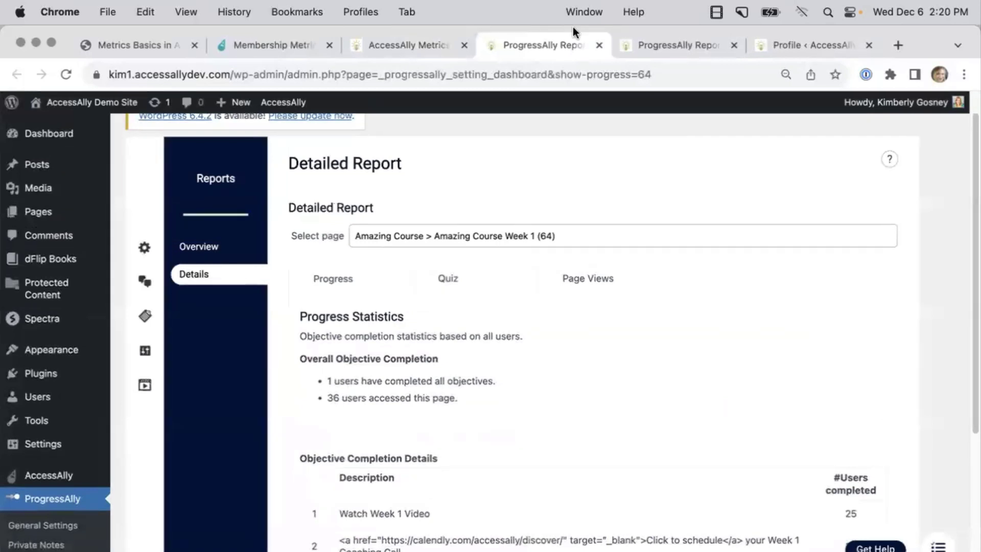
# Return to the Amazing Course dashboard, reopen it for editing, and move the # of Sales graph to the start of the Sales section.
pyautogui.click(419, 51)
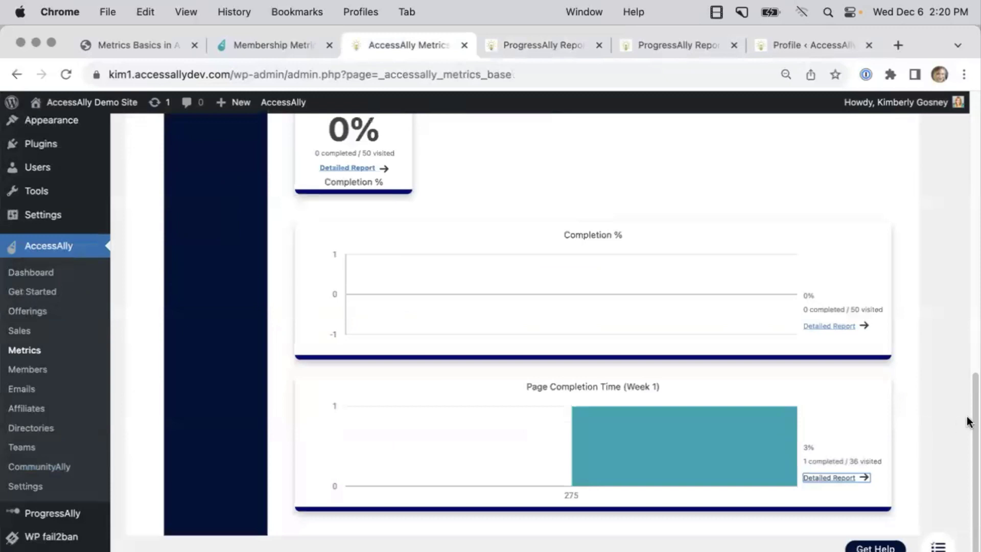
pyautogui.moveTo(972, 424); pyautogui.dragTo(947, 270)
pyautogui.scroll(5, 934, 208)
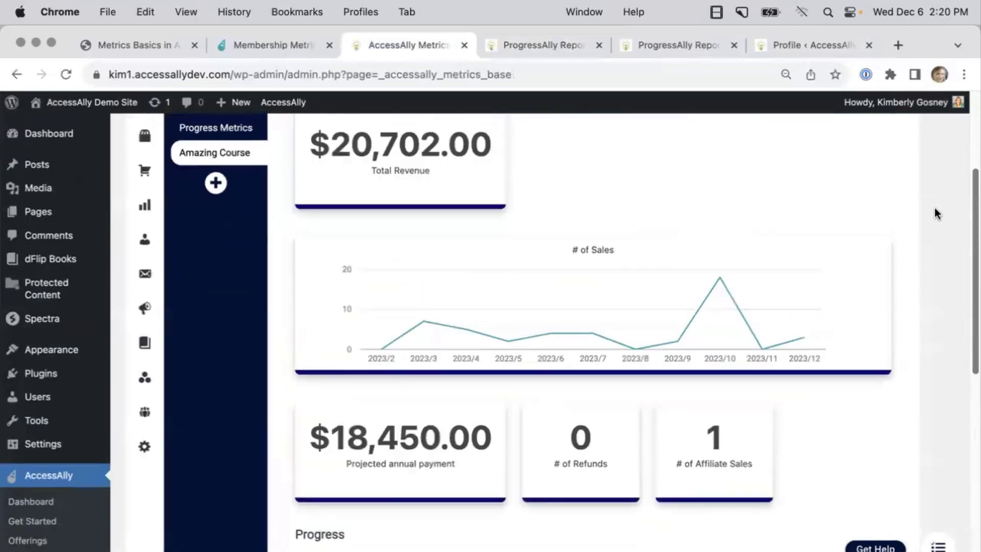
pyautogui.click(817, 153)
pyautogui.scroll(-3, 963, 286)
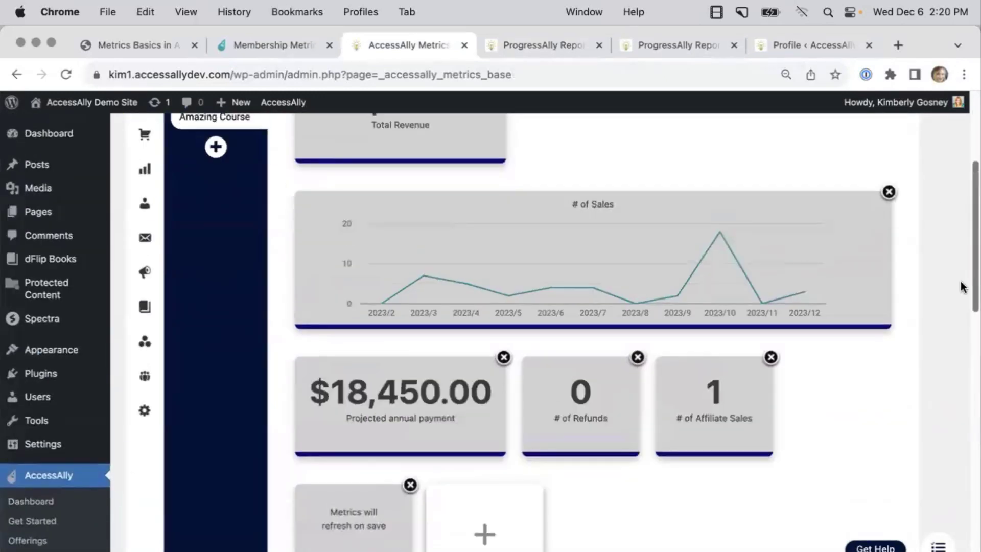
pyautogui.scroll(3, 947, 245)
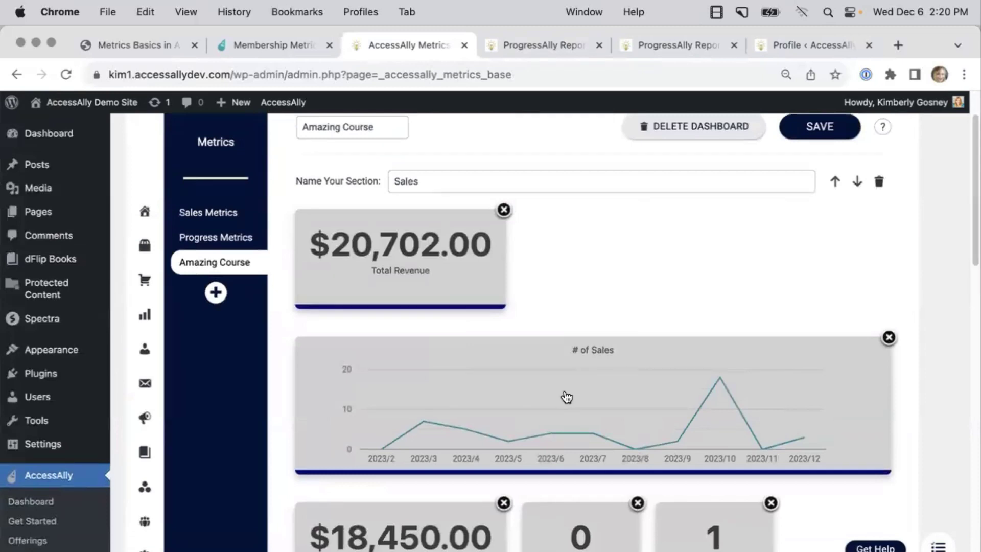
pyautogui.moveTo(563, 383); pyautogui.dragTo(391, 252)
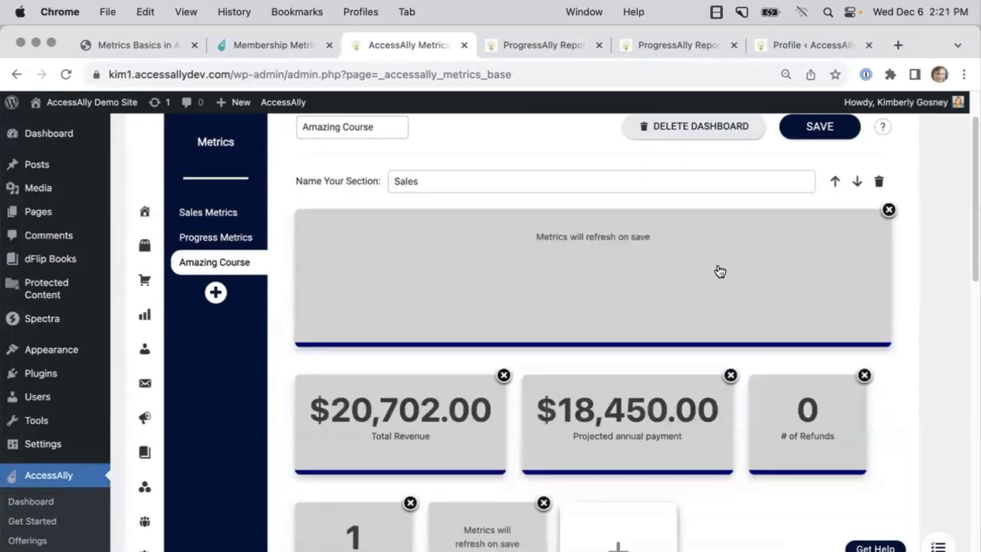
# Place Projected annual payment, # of Refunds and # of Affiliate Sales, in that order, ahead of Total Revenue and save the dashboard.
pyautogui.moveTo(665, 440); pyautogui.dragTo(416, 444)
pyautogui.moveTo(691, 411); pyautogui.dragTo(480, 416)
pyautogui.moveTo(375, 539); pyautogui.dragTo(608, 434)
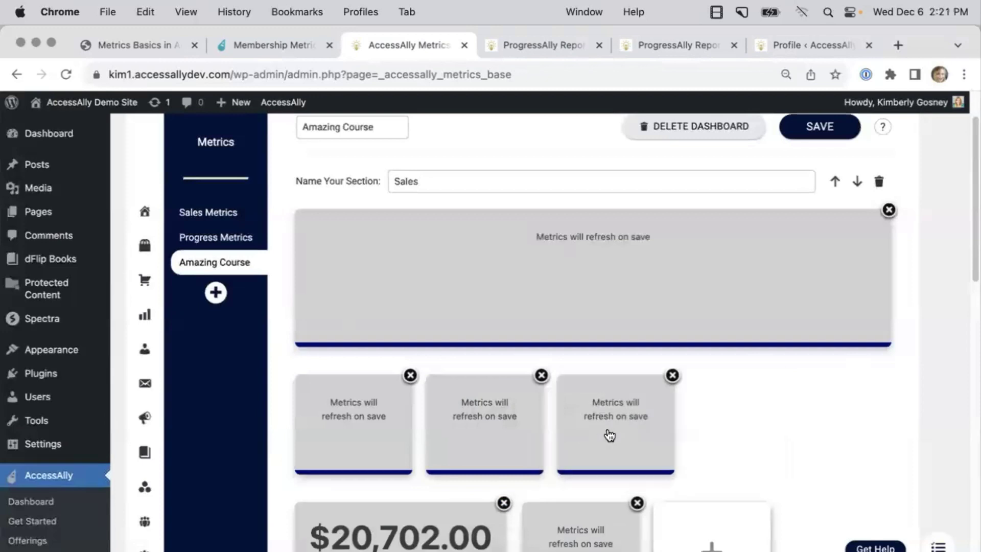
pyautogui.click(824, 126)
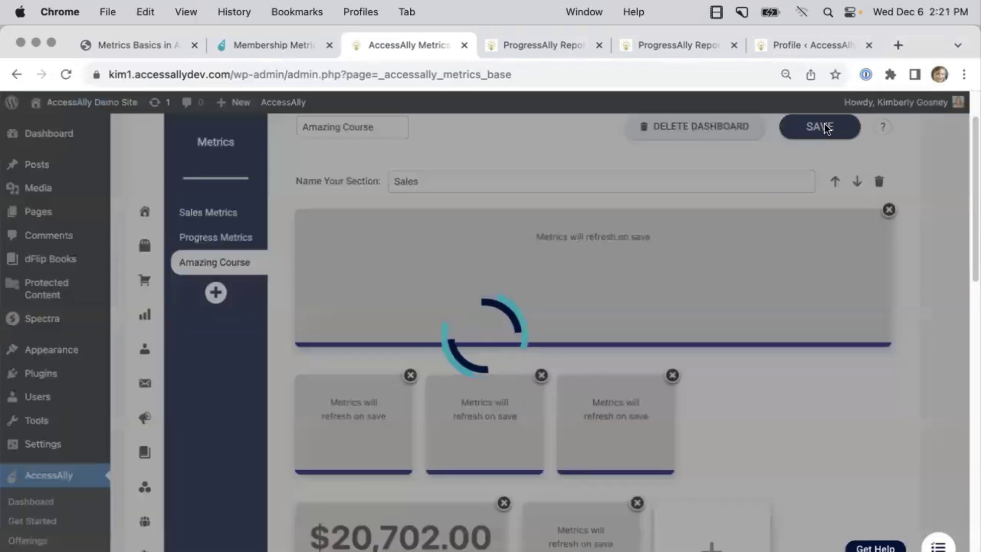